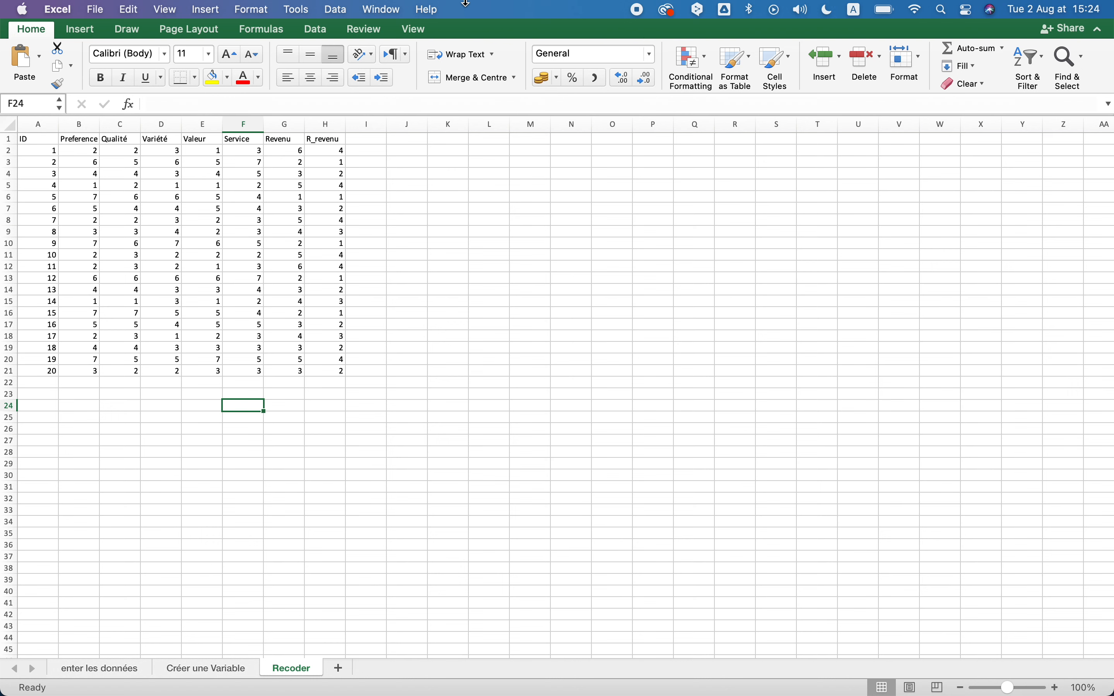
Step: Open the "enter les données" sheet and examine the ID column and the first respondent's values from Preference to Revenu
left_click(119, 667)
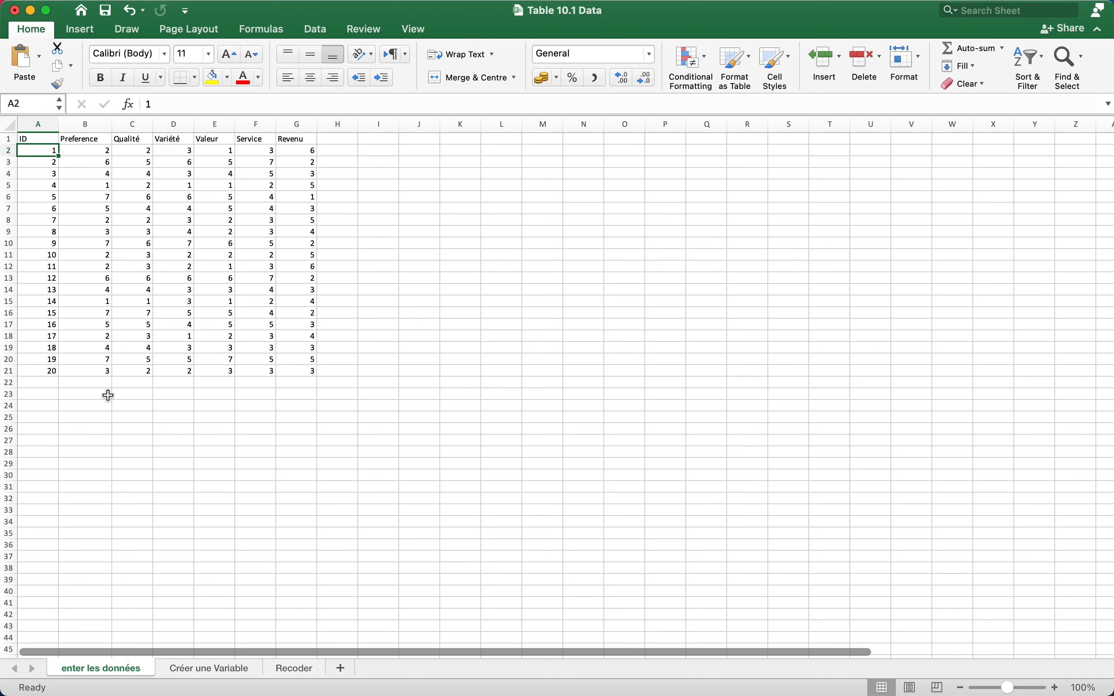
left_click(45, 145)
left_click(51, 375)
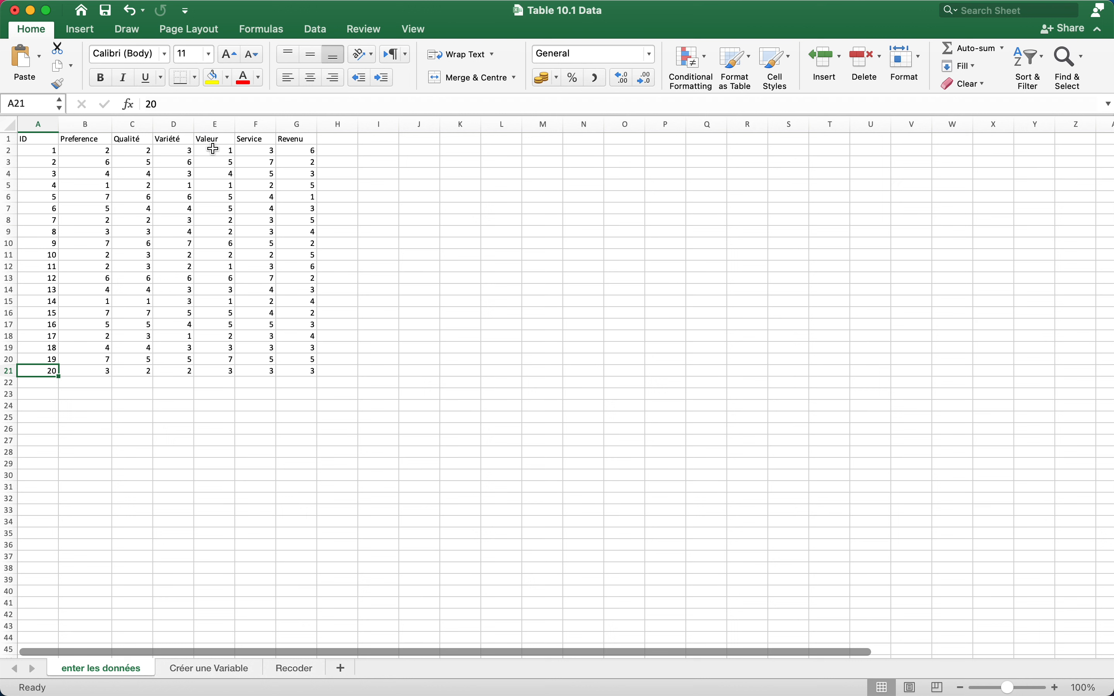
left_click(89, 159)
left_click(311, 152)
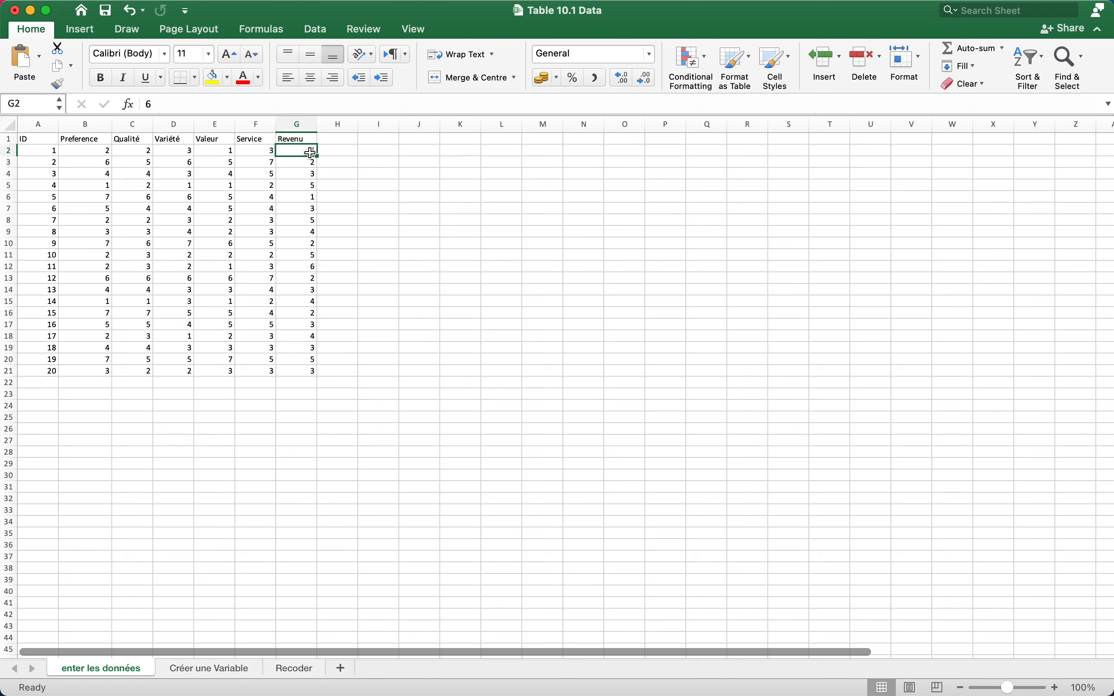
left_click(309, 138)
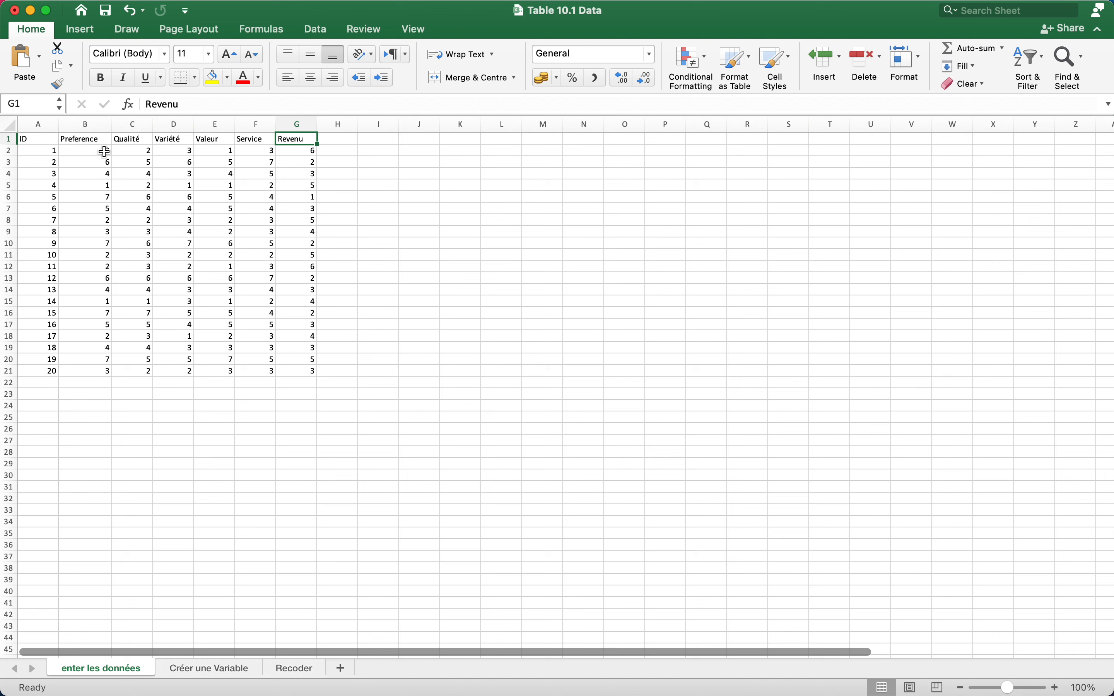
left_click(149, 151)
left_click(191, 148)
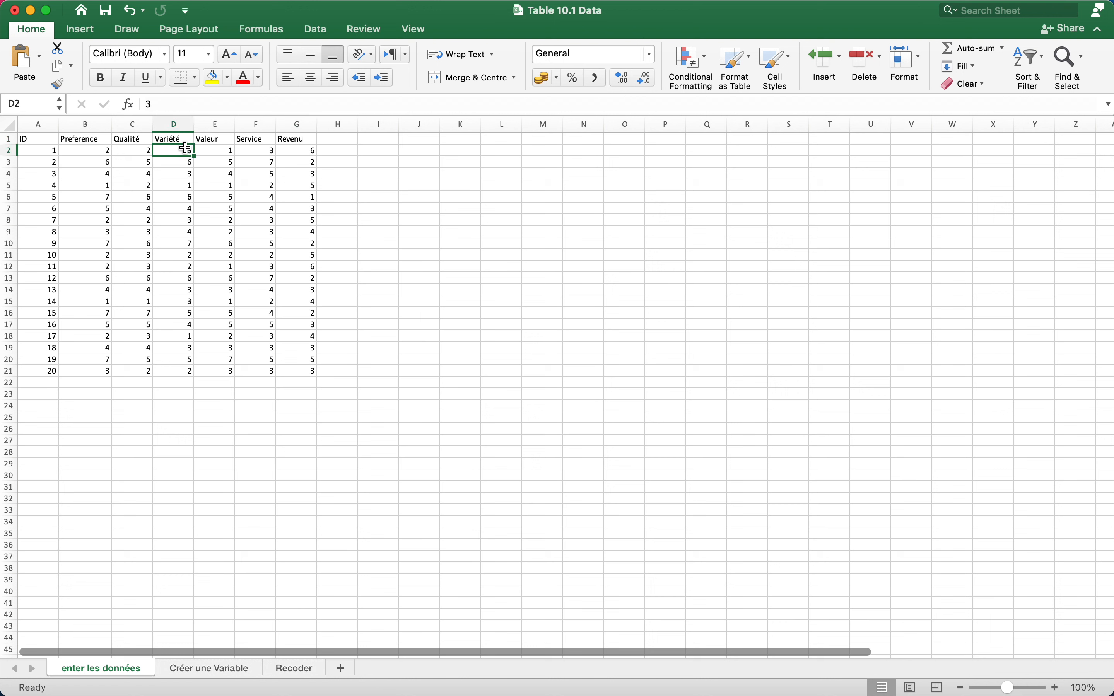
left_click(212, 148)
left_click(255, 152)
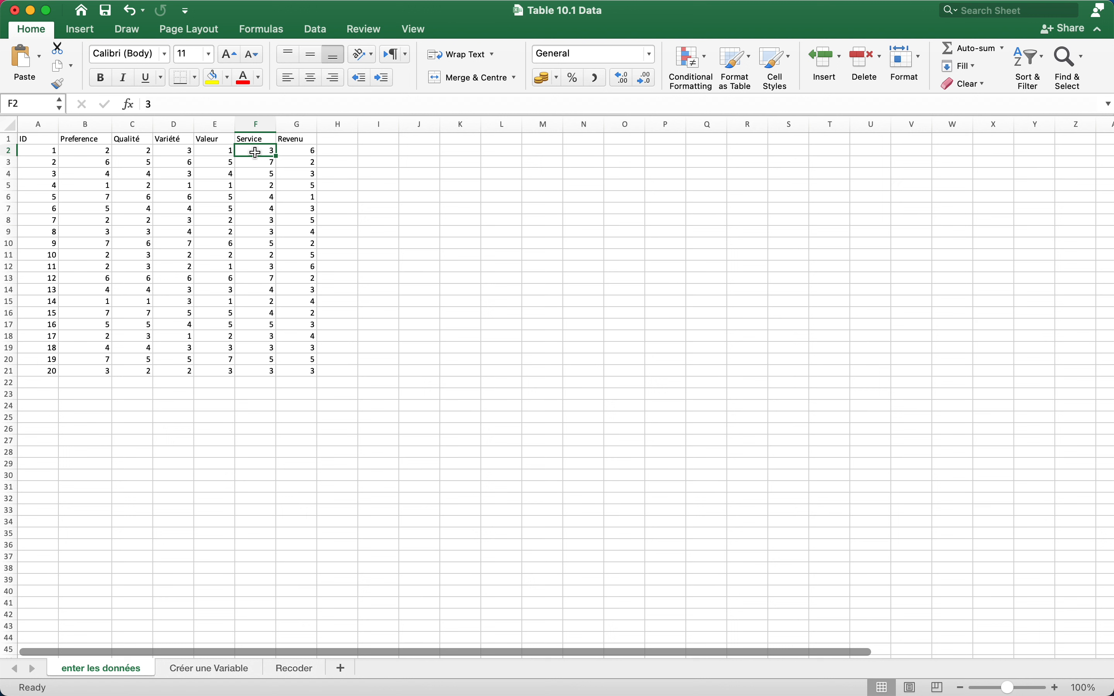
left_click(308, 153)
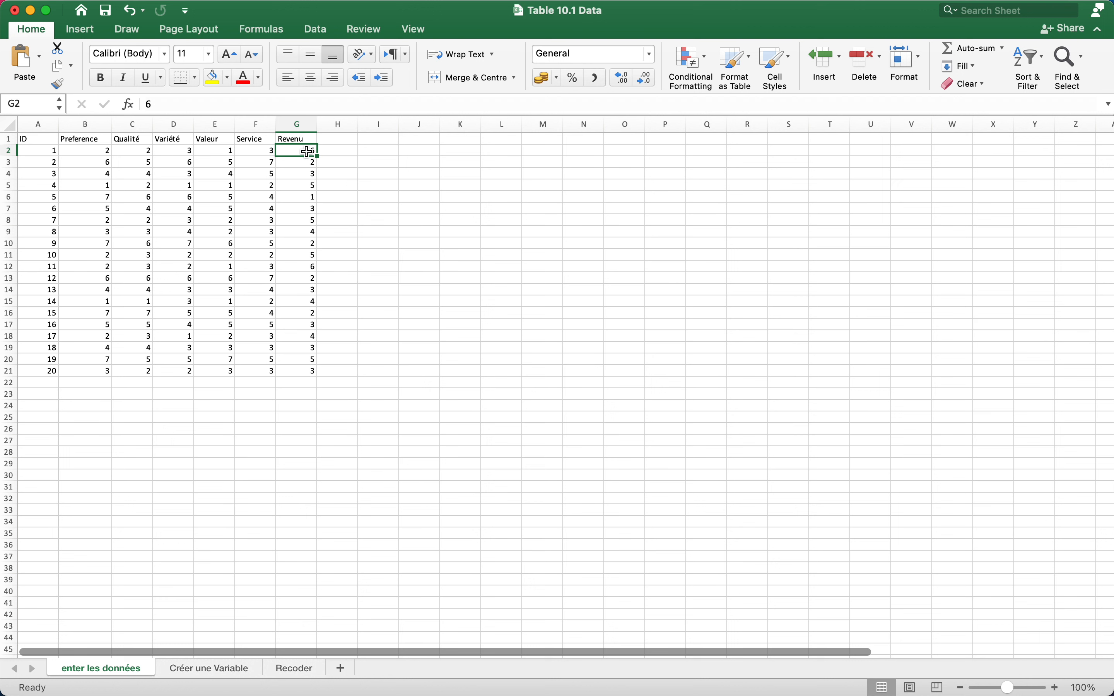
Step: Review the respondent numbers in the ID column and the Preference and Qualité column headings
left_click(47, 153)
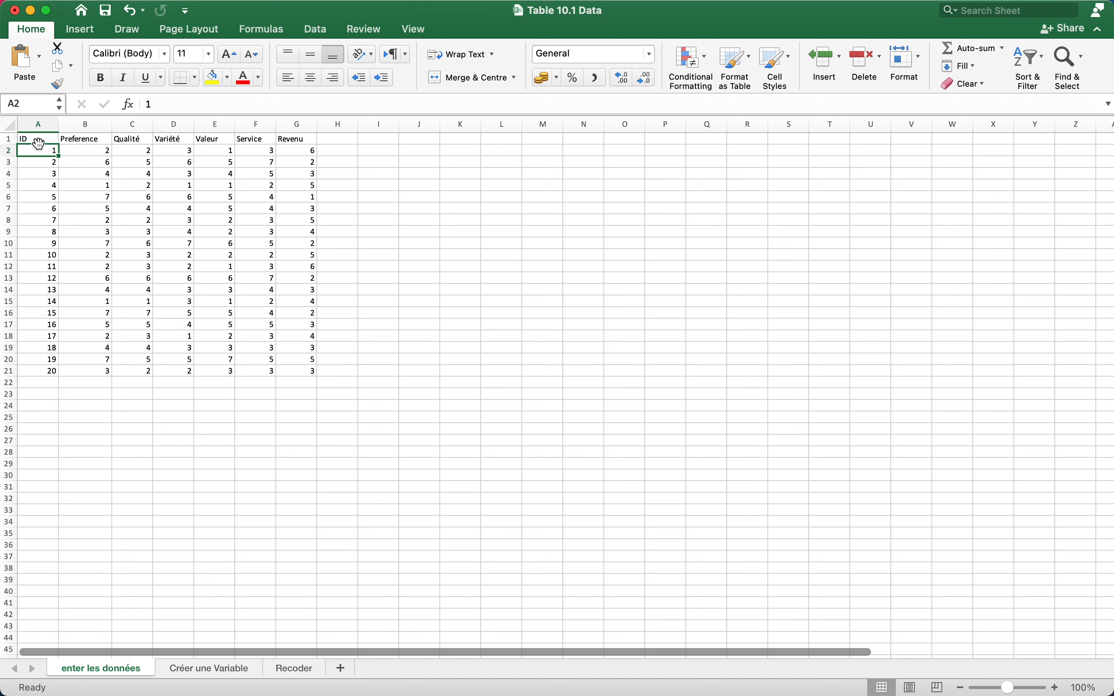
left_click(44, 139)
left_click(37, 148)
key("Down")
key("Down")
key("Down")
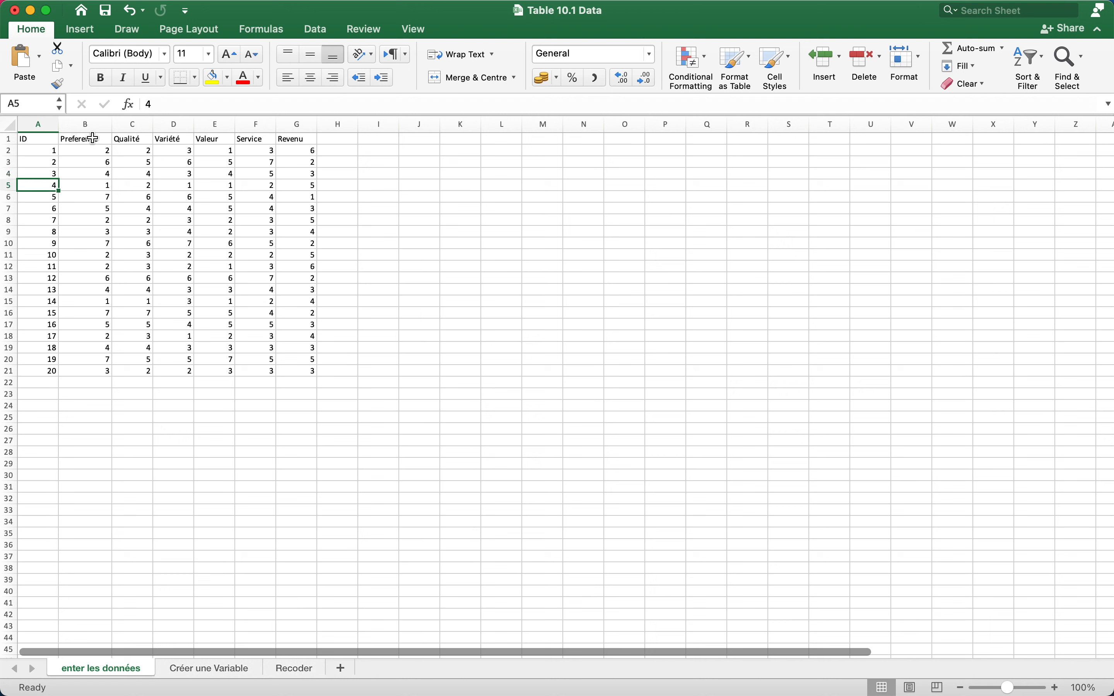
left_click(95, 140)
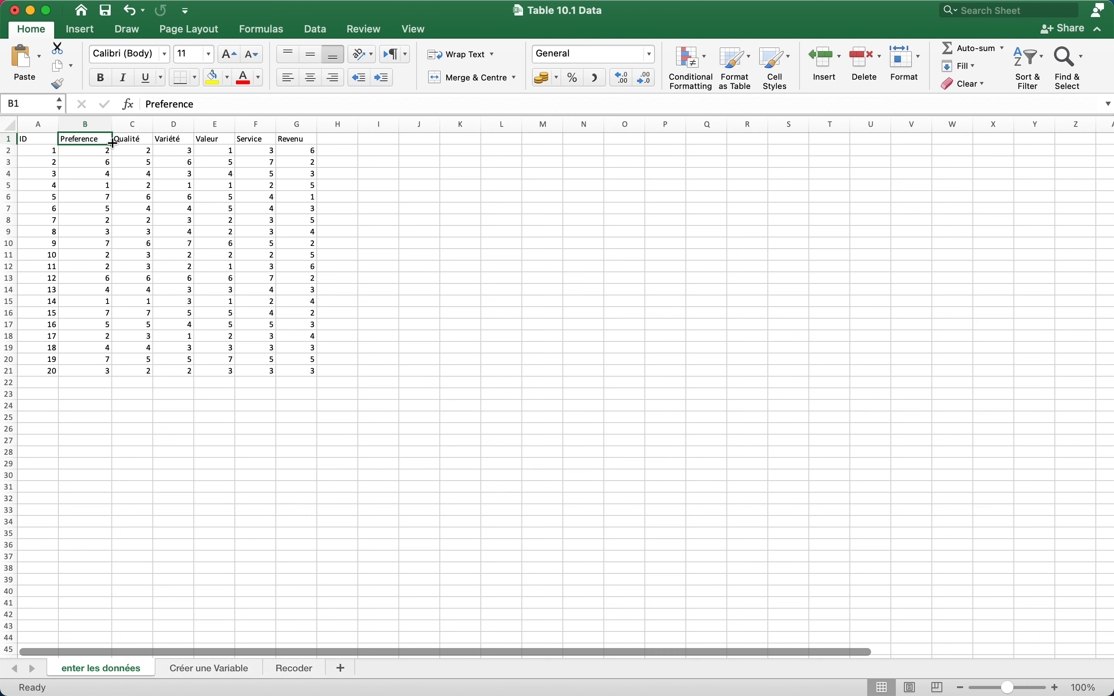
left_click(138, 140)
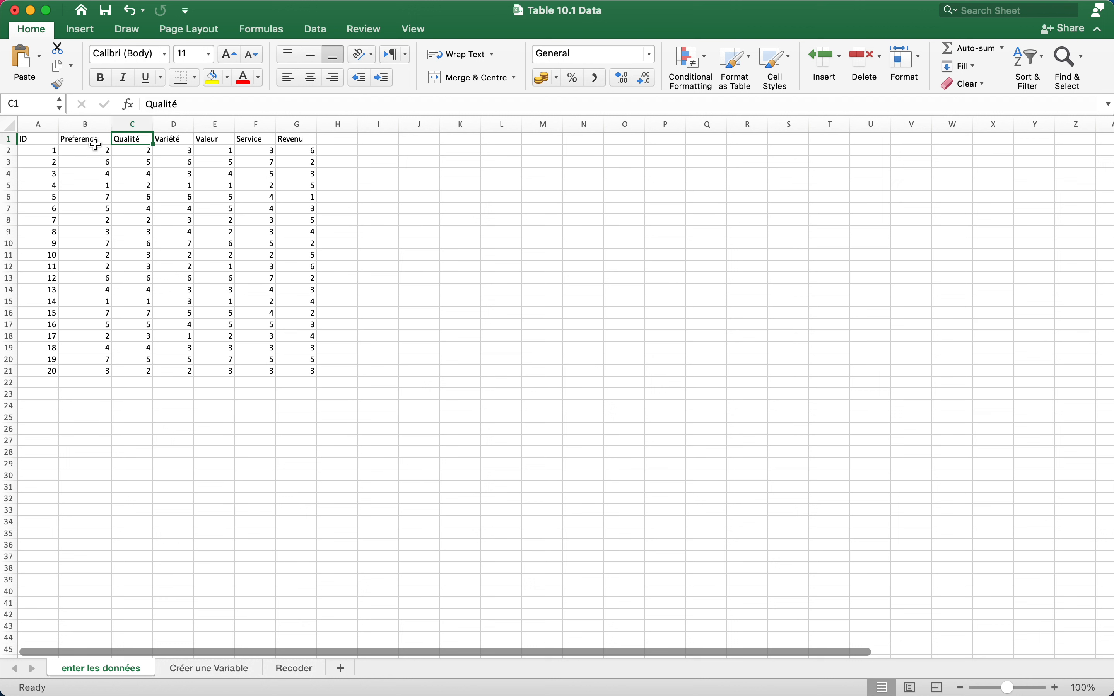
left_click(50, 152)
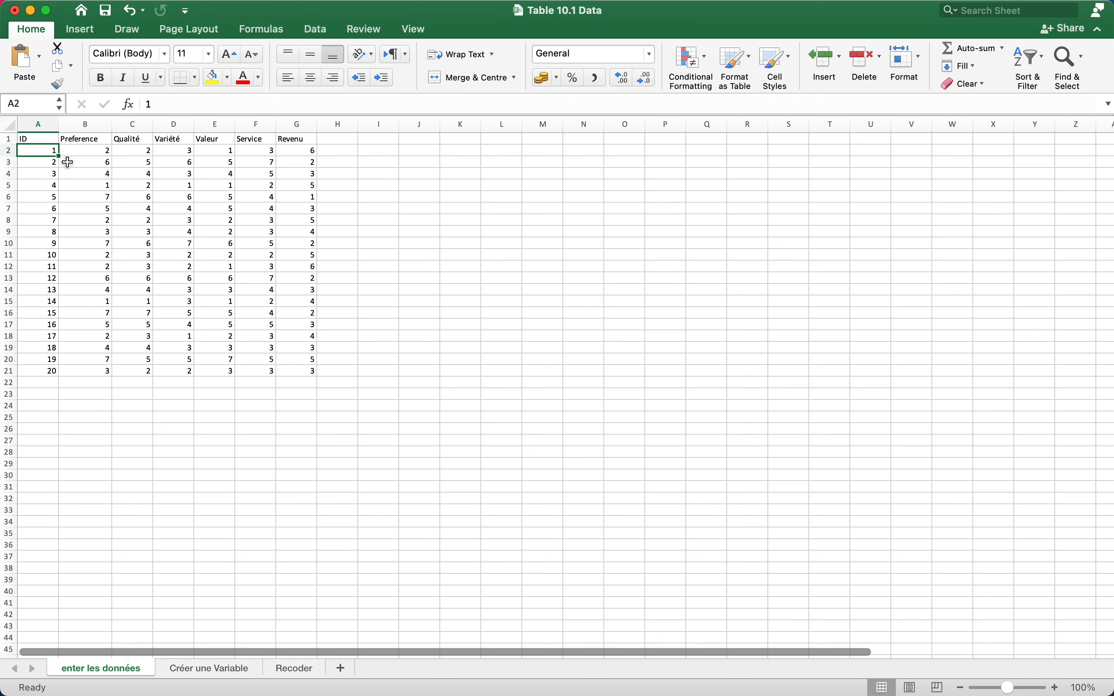
Step: Highlight the first respondent's entire row, row 2, with a yellow fill
left_click(14, 150)
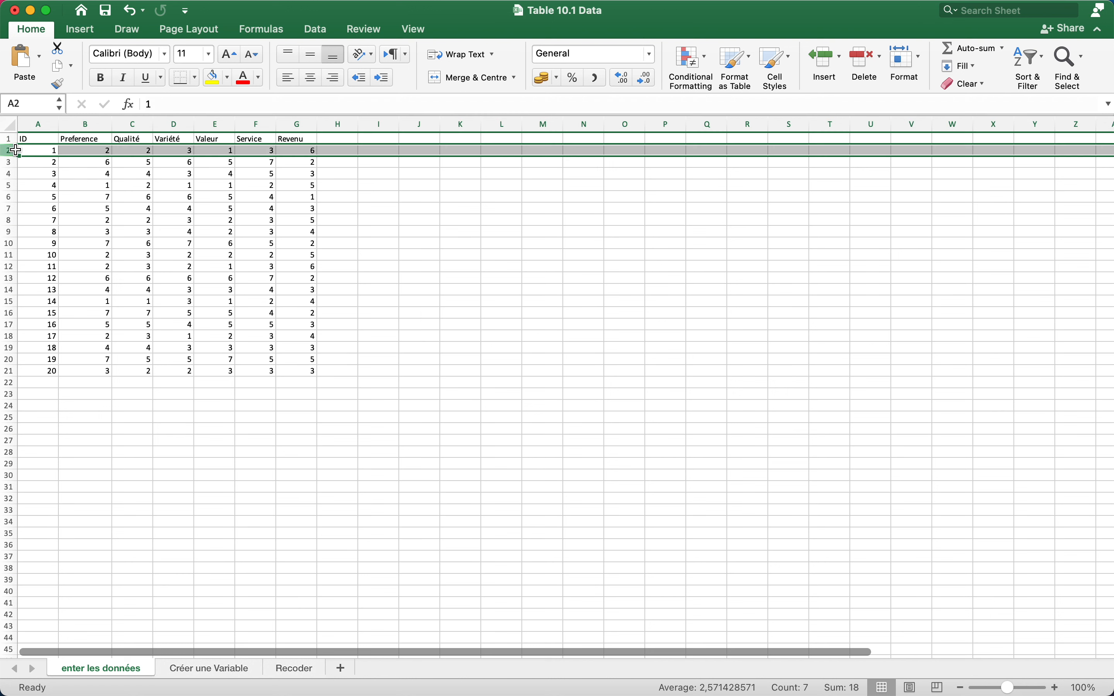
left_click(211, 84)
left_click(364, 233)
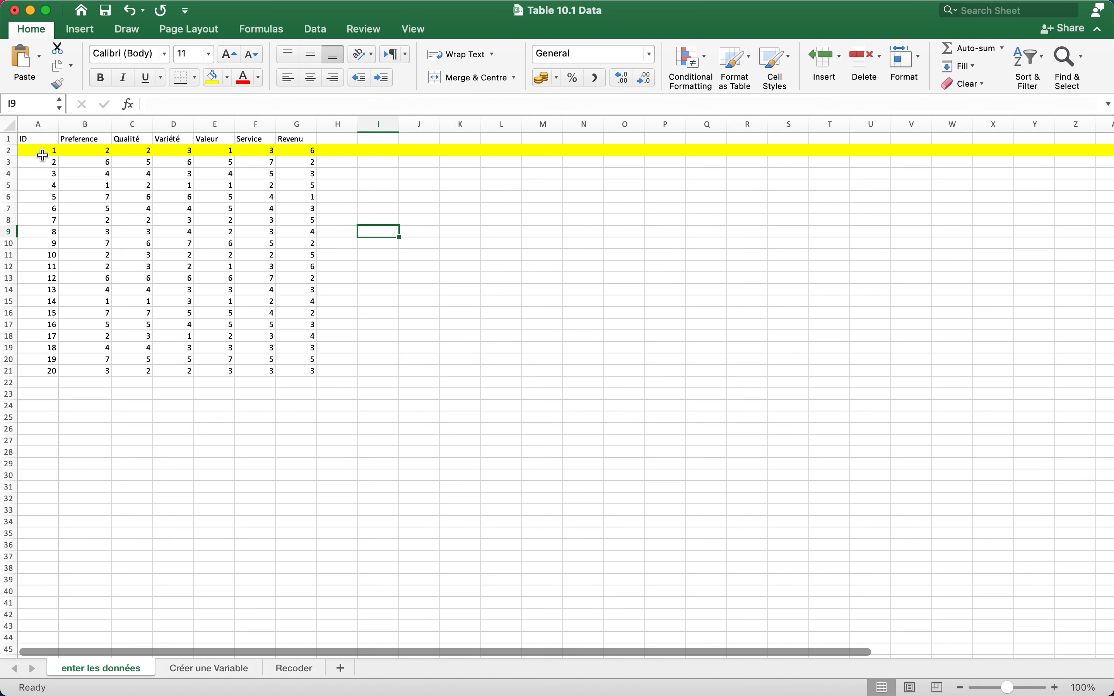
Step: Inspect the first respondent's answers across the Preference to Service columns, B2 to F2
left_click(93, 152)
key("Right")
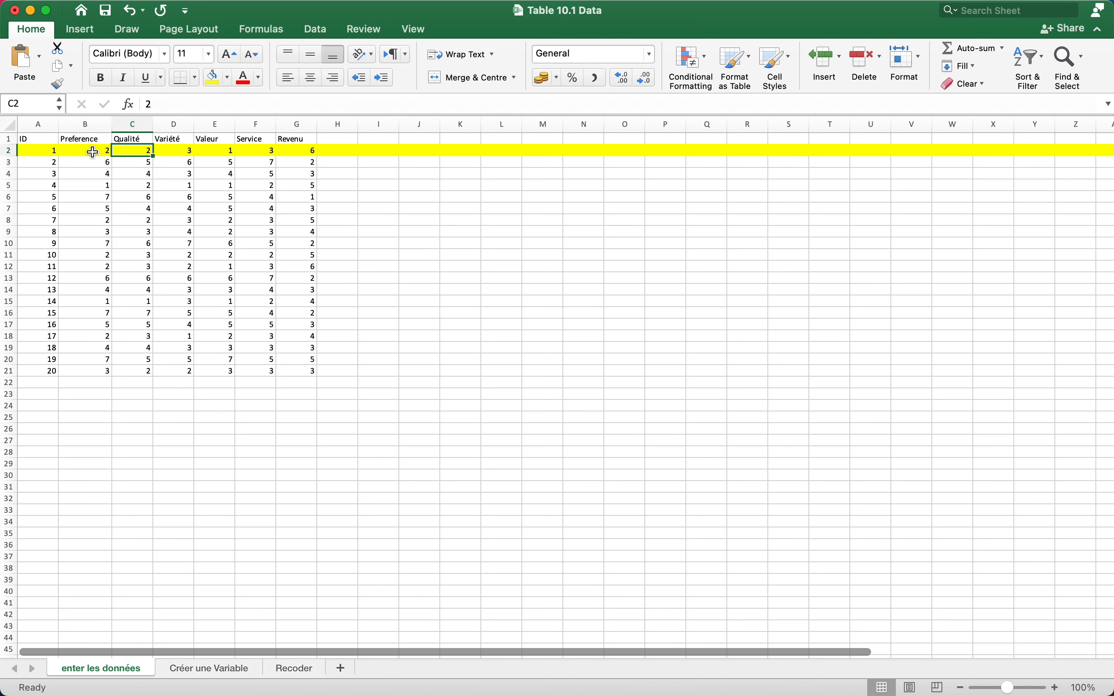
key("Right")
key("Right")
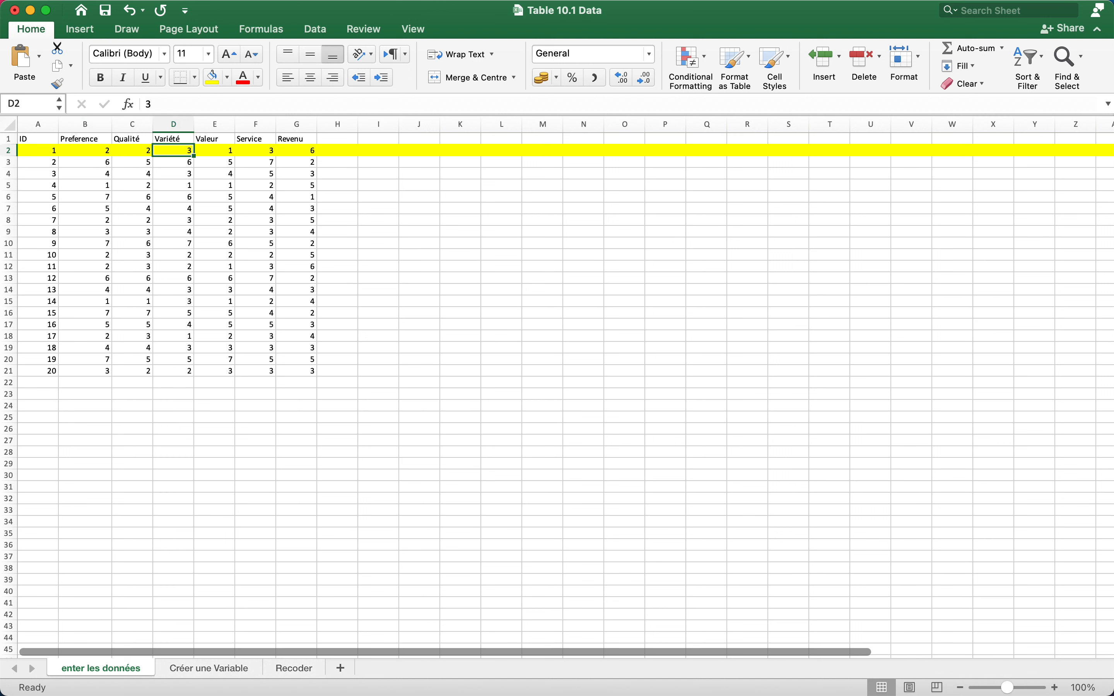
key("Right")
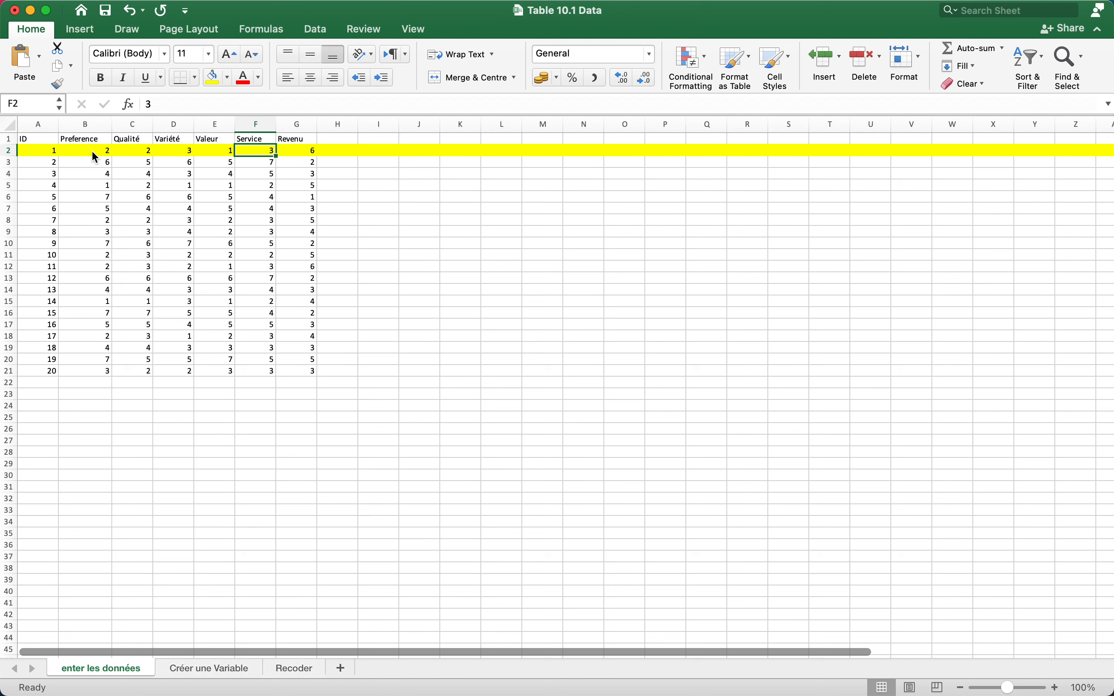
left_click_drag(95, 152, 246, 152)
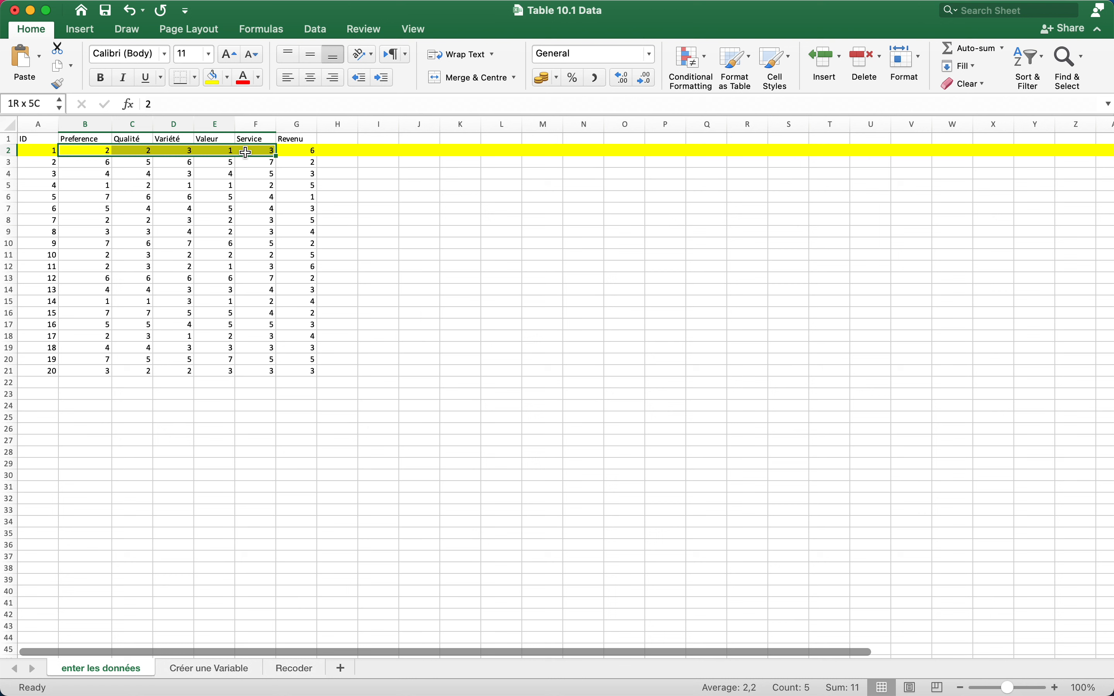
left_click(247, 152)
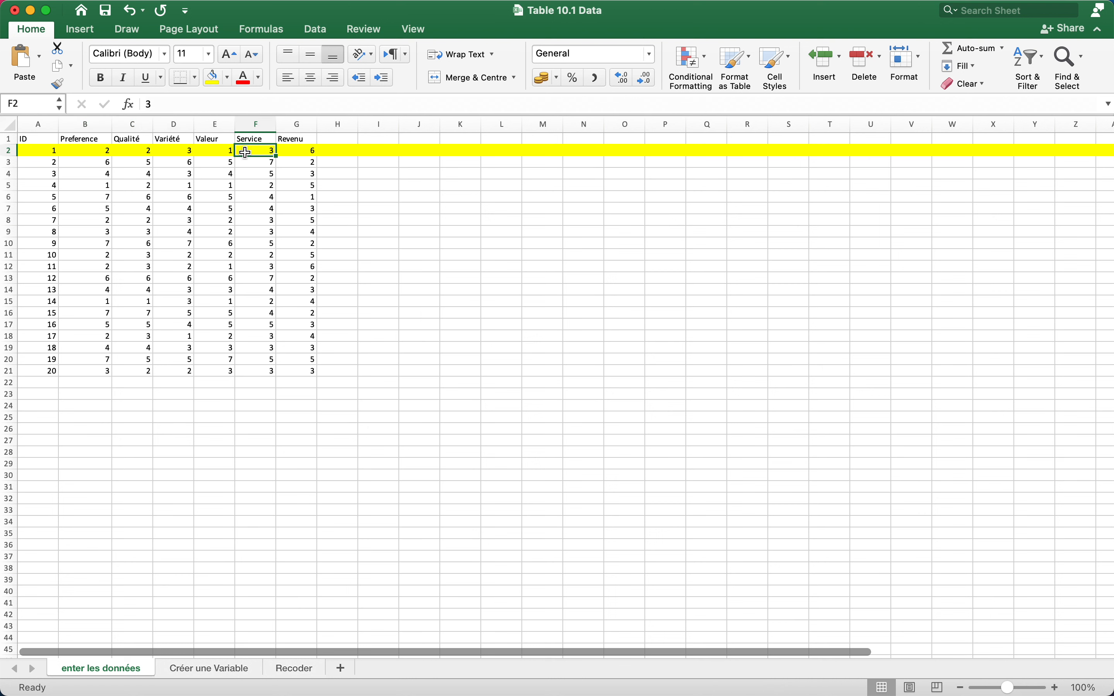
Step: Remove the yellow fill from the first respondent's row, row 2
left_click(10, 150)
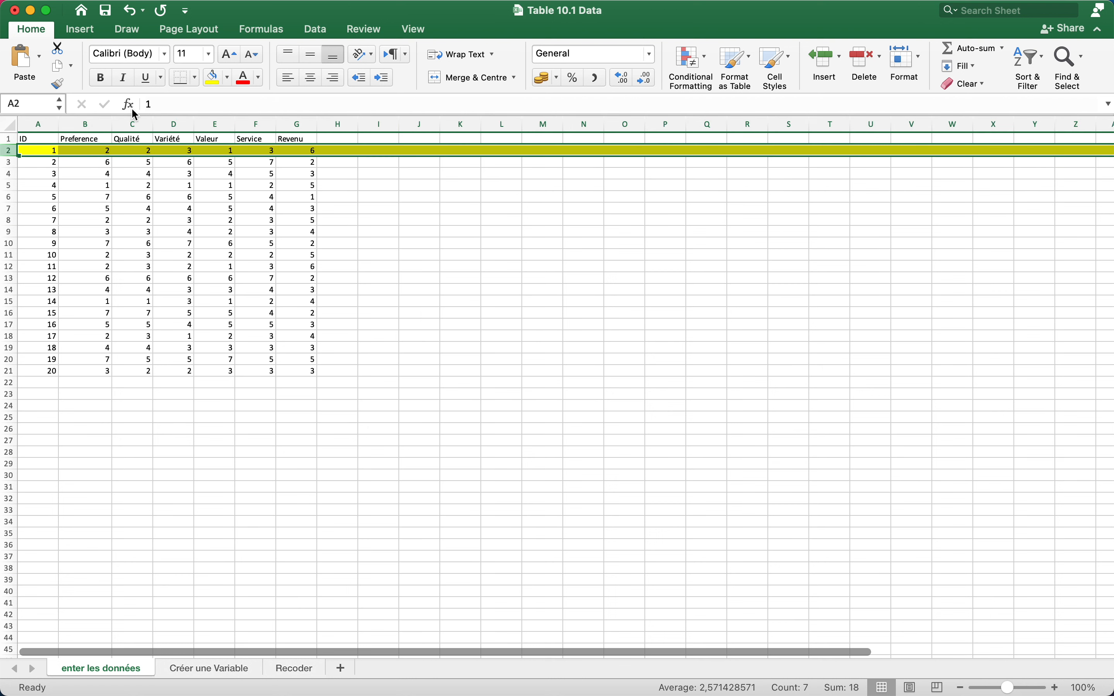
left_click(227, 77)
left_click(279, 106)
left_click(376, 212)
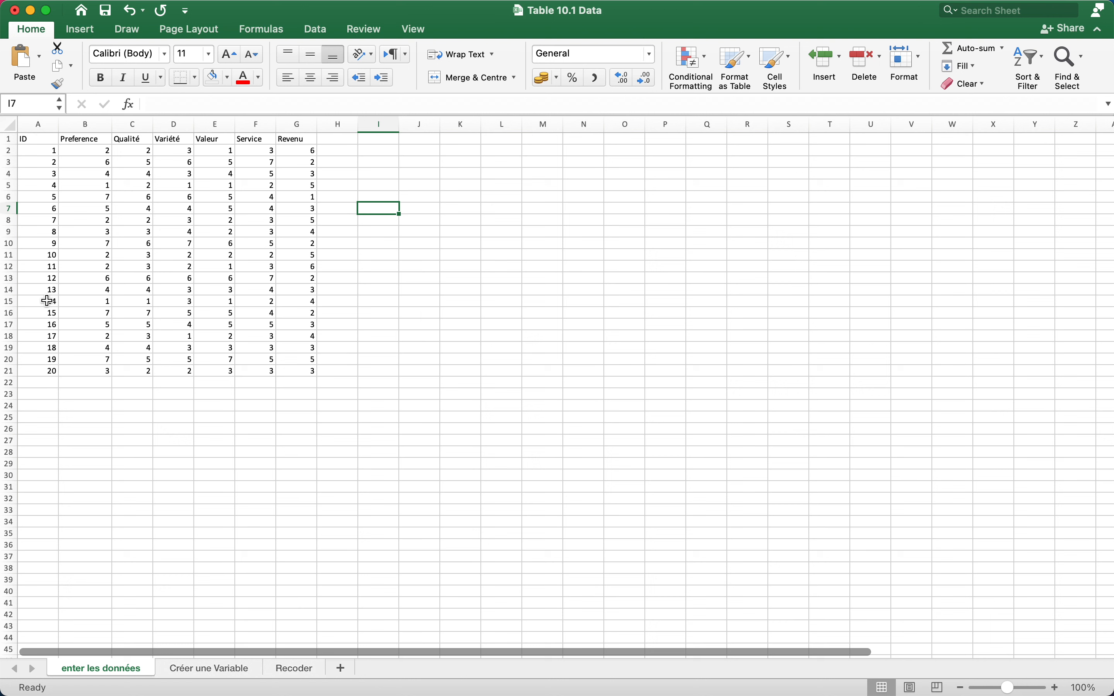
Step: Examine the rows of respondents 1 and 2, checking the first respondent's values from ID through Service
left_click(8, 150)
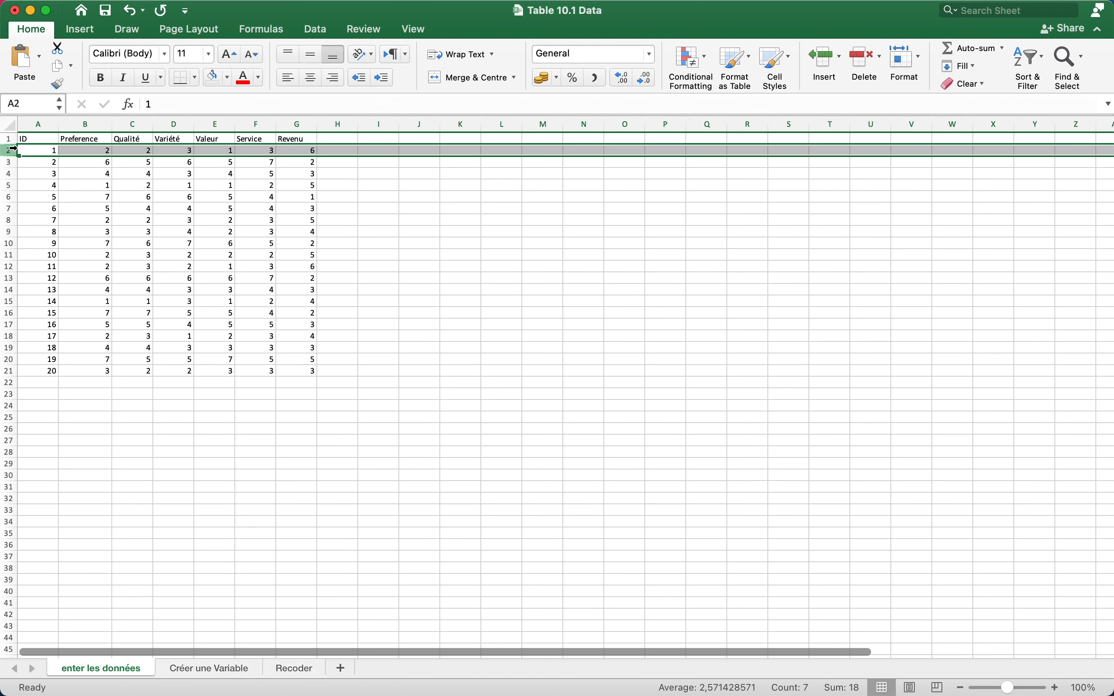
left_click(8, 161)
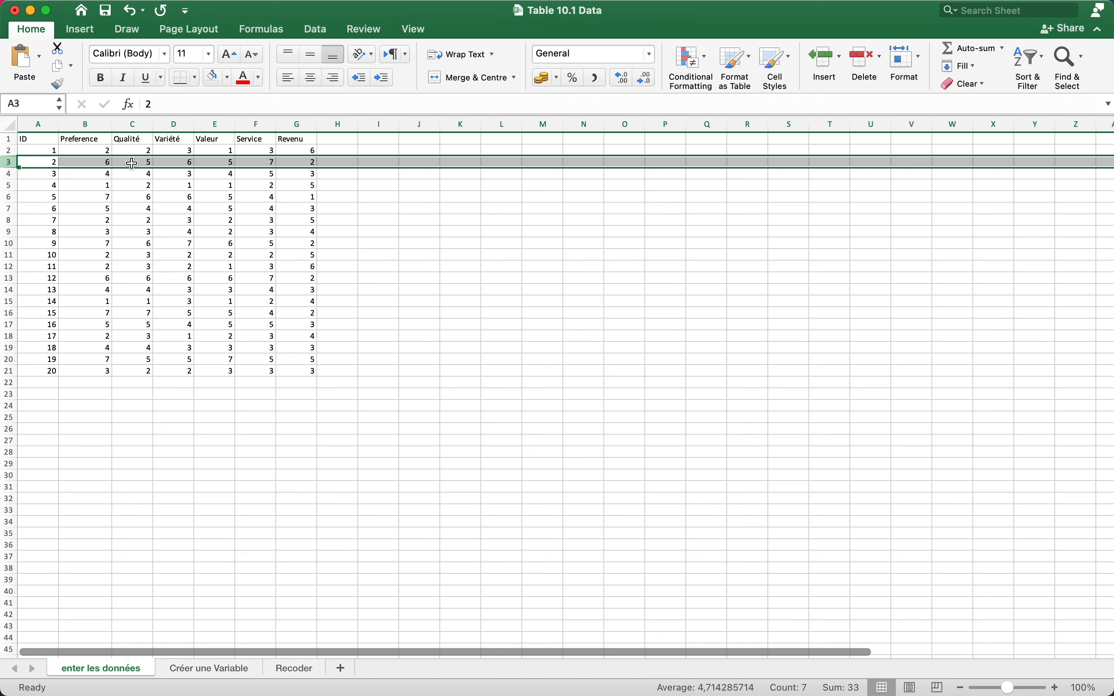
left_click(46, 154)
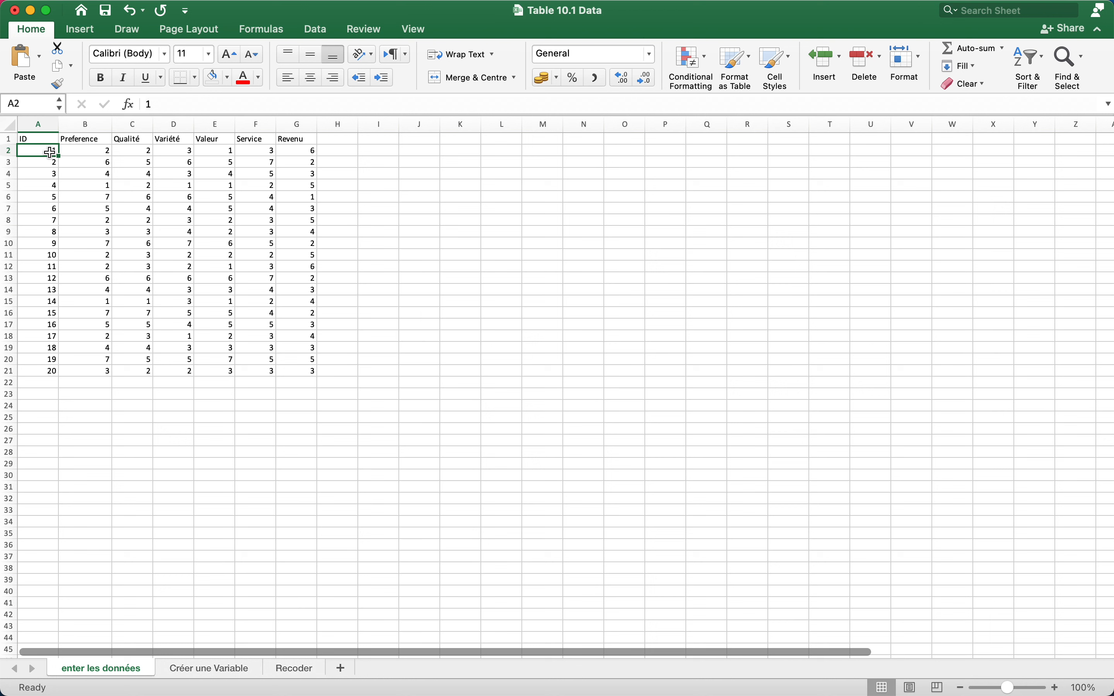
key("Right")
key("Right")
key("Right")
key("Right")
key("Right")
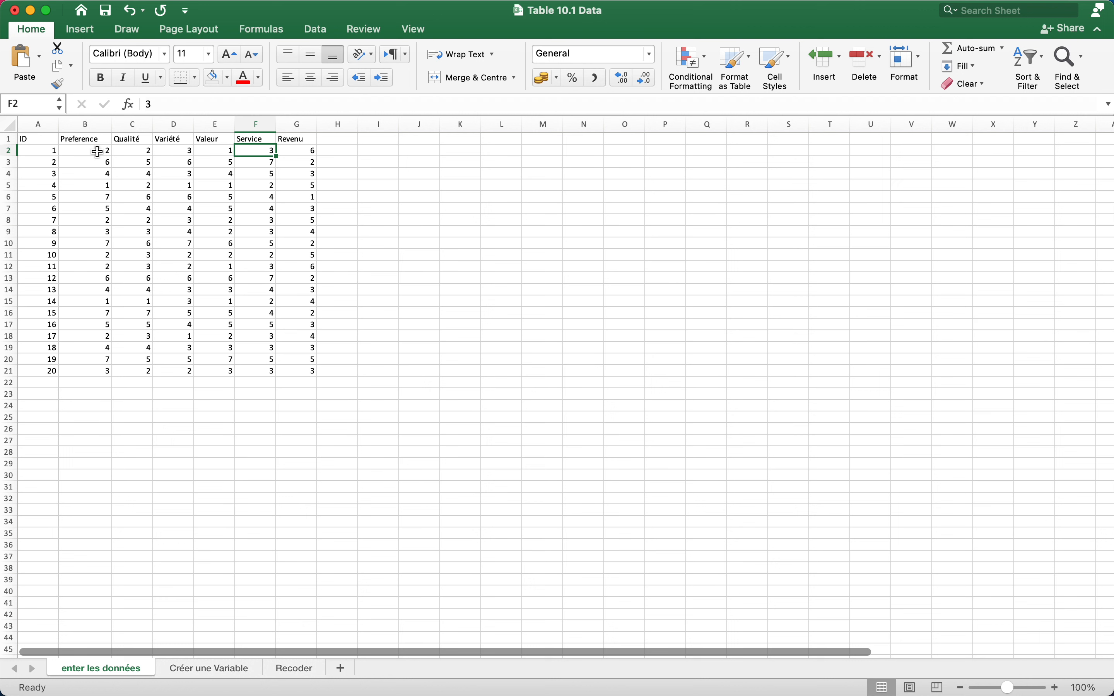
left_click(99, 383)
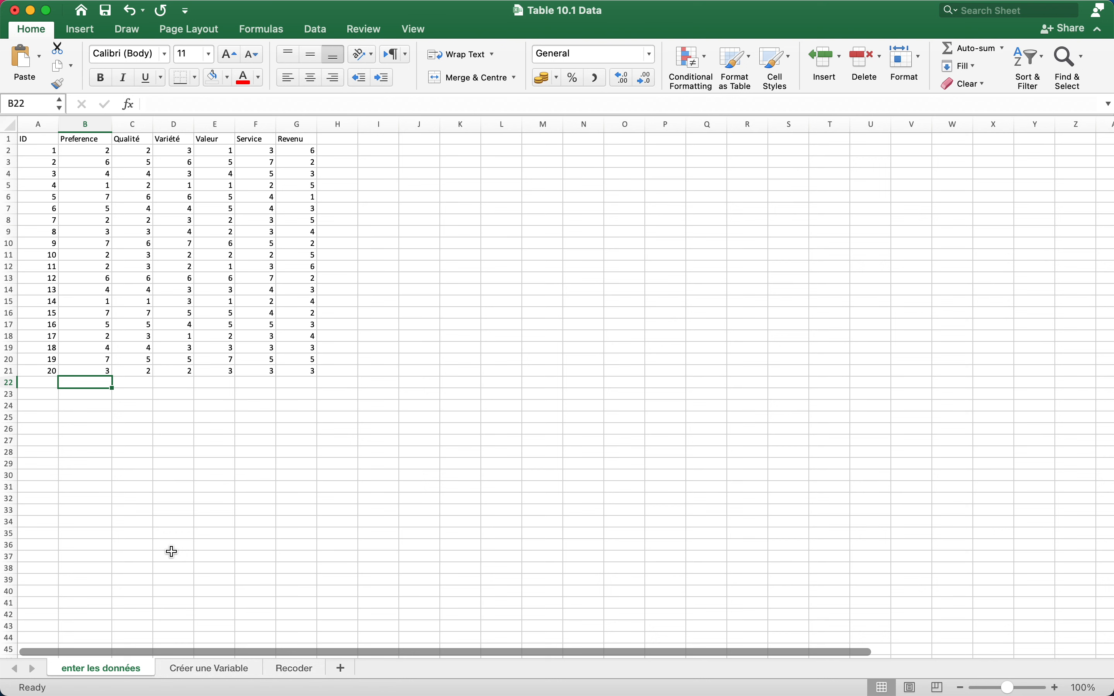
Step: Open the "Créer une Variable" sheet and review its Valeur, Service and Revenu column headings
left_click(176, 677)
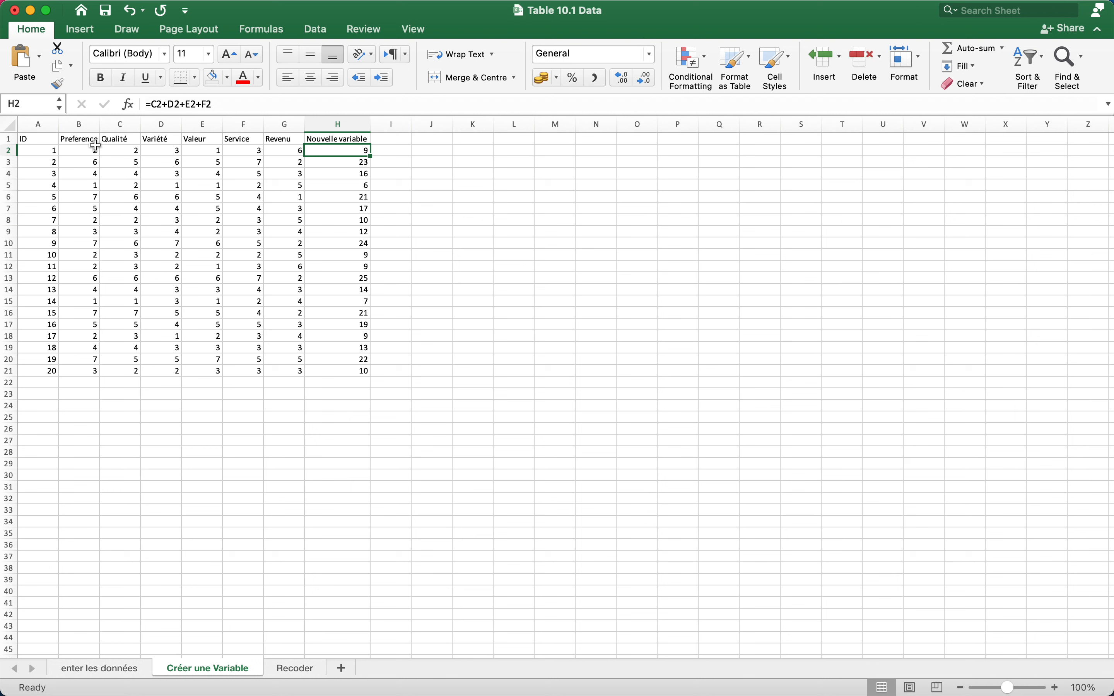
left_click(289, 140)
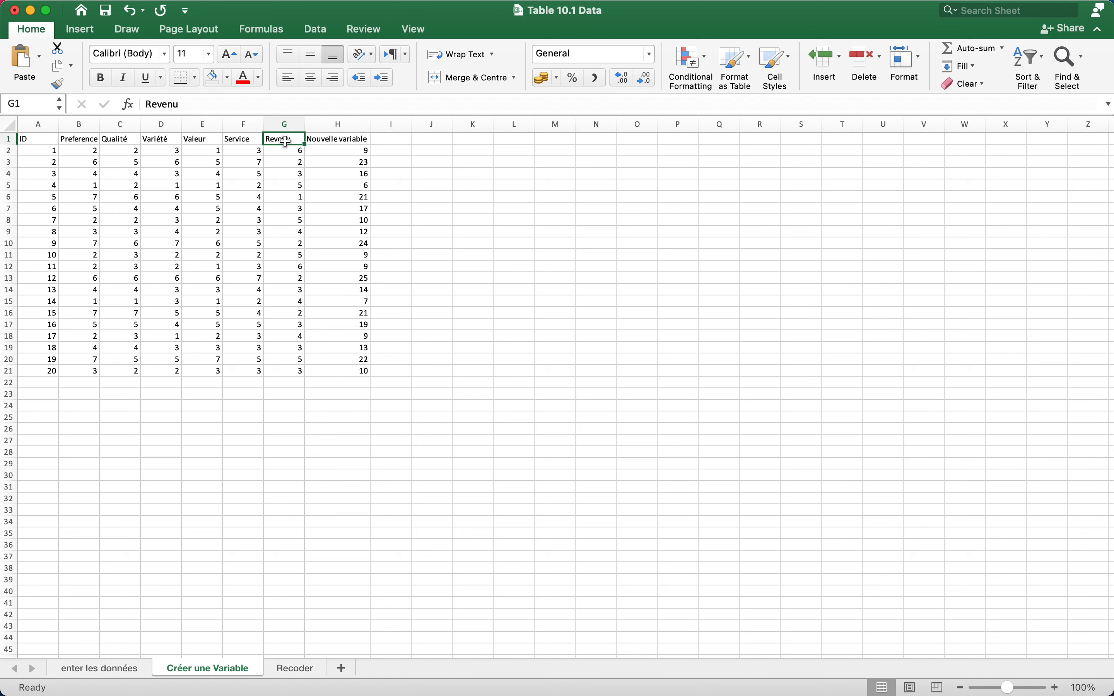
left_click(247, 144)
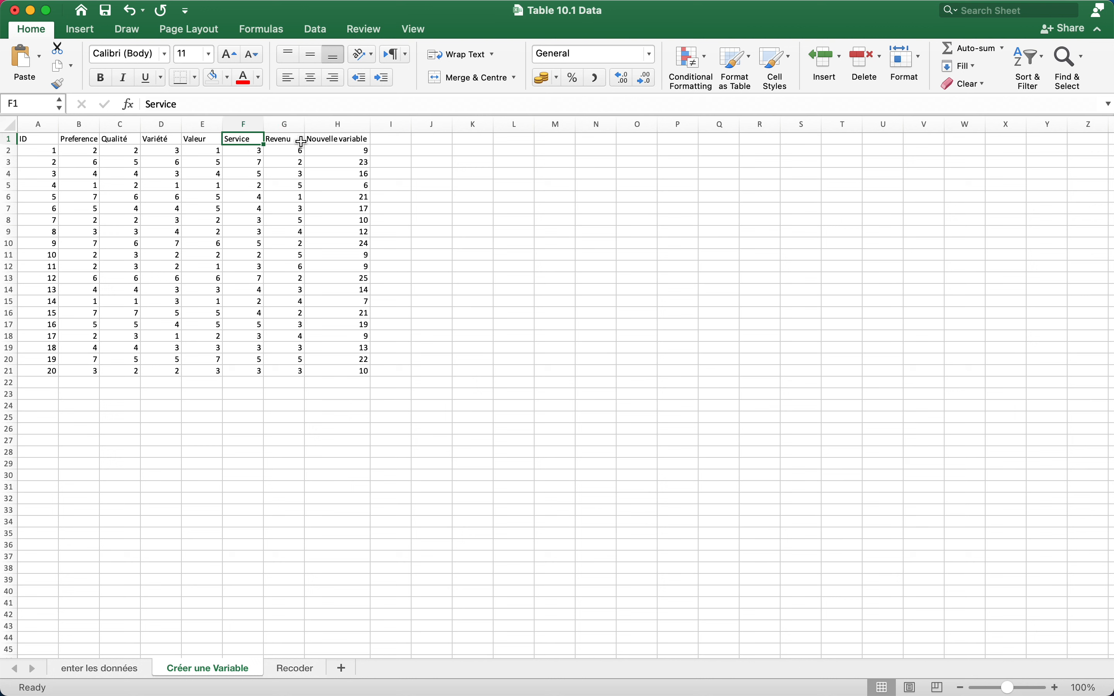
left_click(302, 142)
left_click(254, 141)
left_click(211, 140)
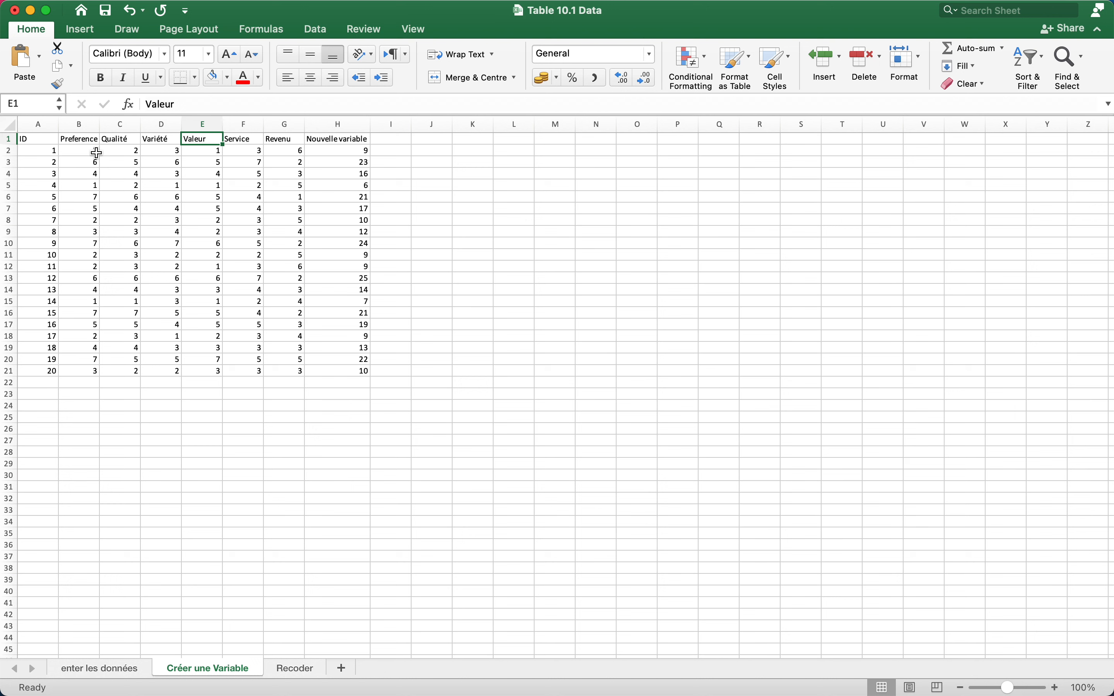
Step: Inspect the sum formula in H2 under "Nouvelle variable" and check the formulas in H3 and H4
left_click(341, 150)
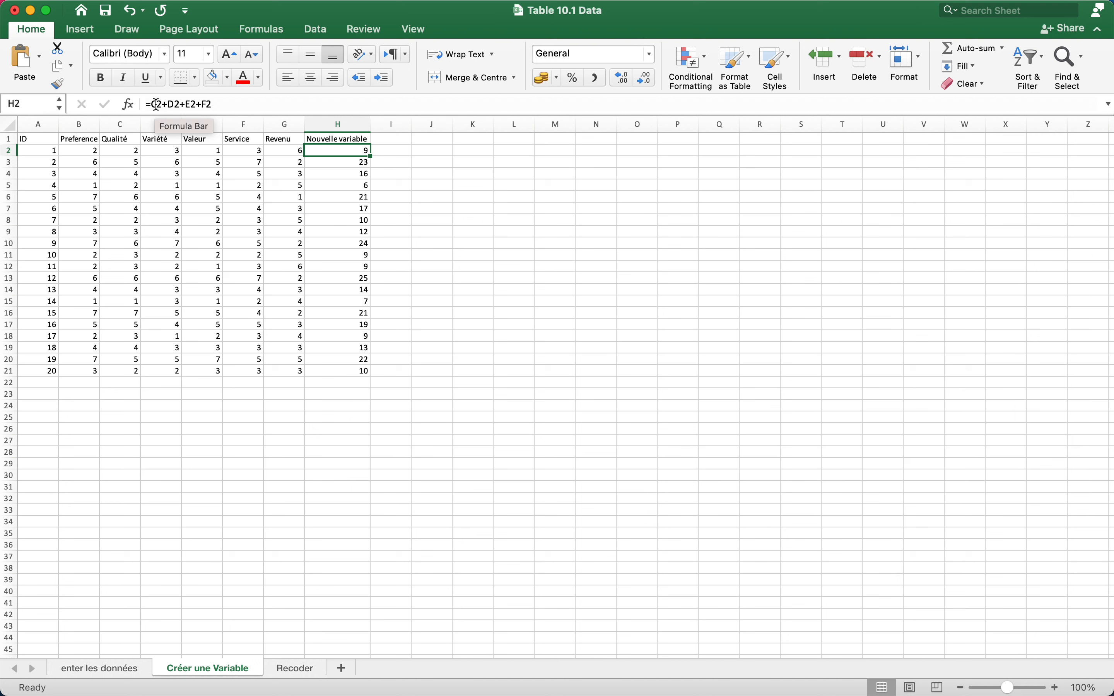
double_click(363, 151)
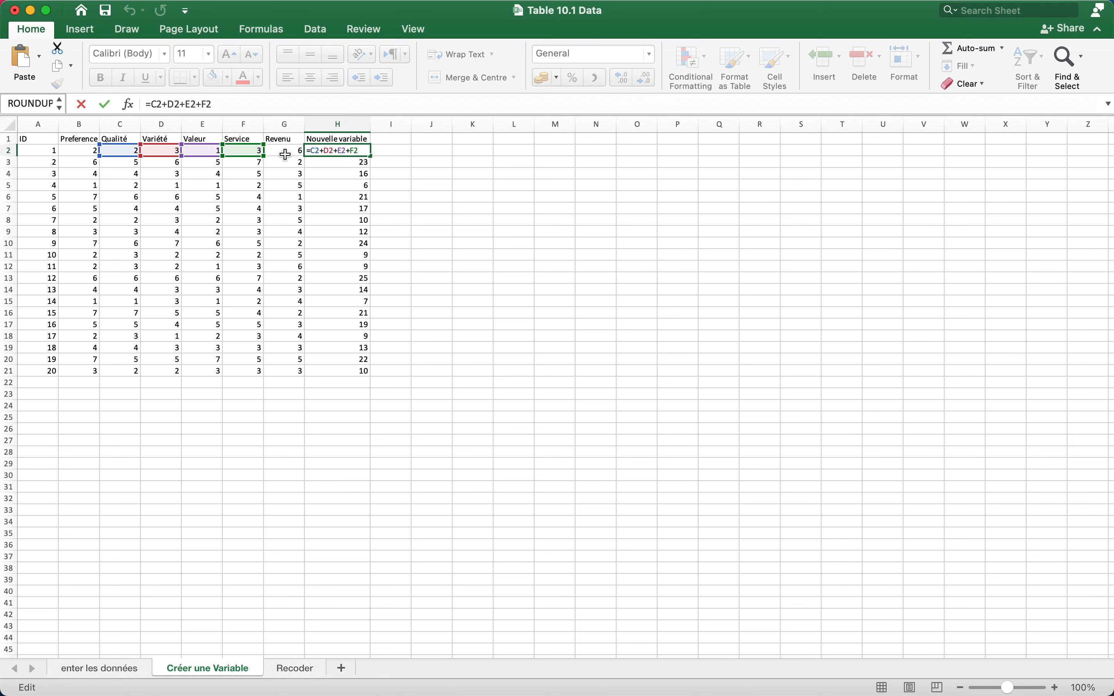
key("ctrl+Return")
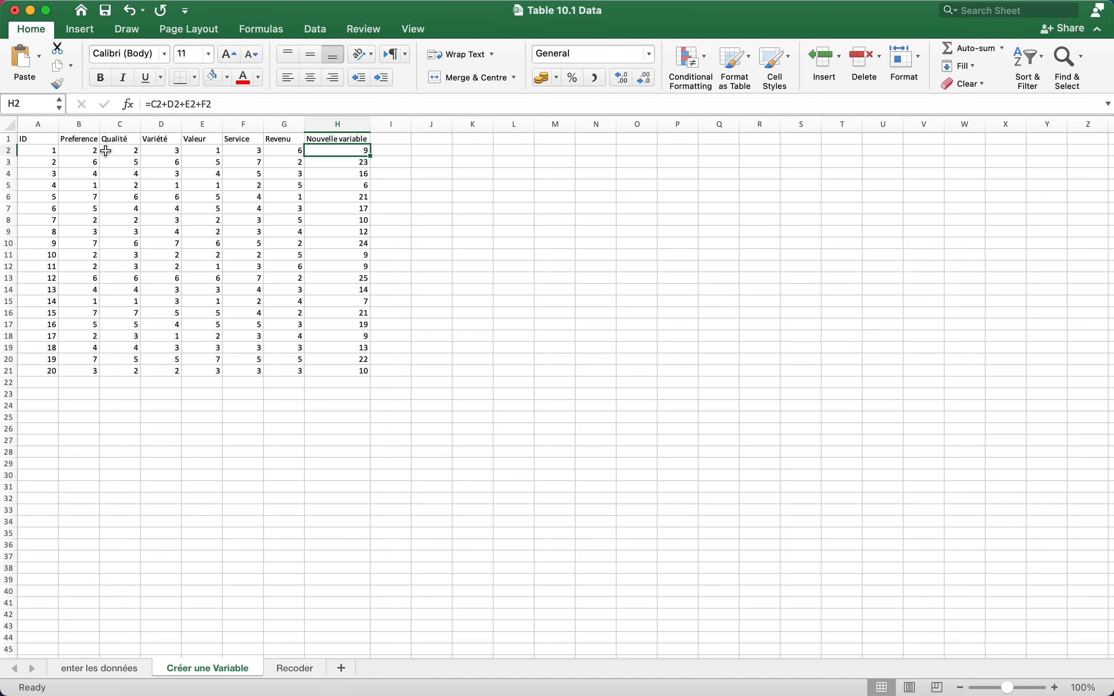
key("Down")
key("Down")
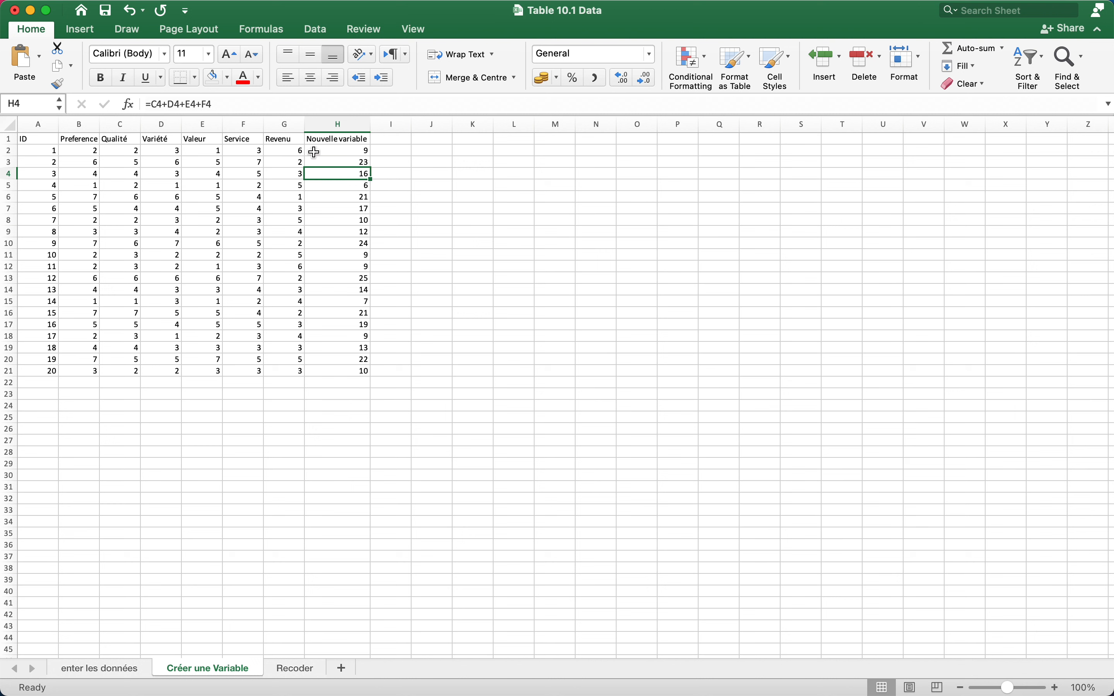
Step: Try a light green font colour on the Revenu and Nouvelle variable columns, G1:H21
left_click_drag(288, 139, 335, 369)
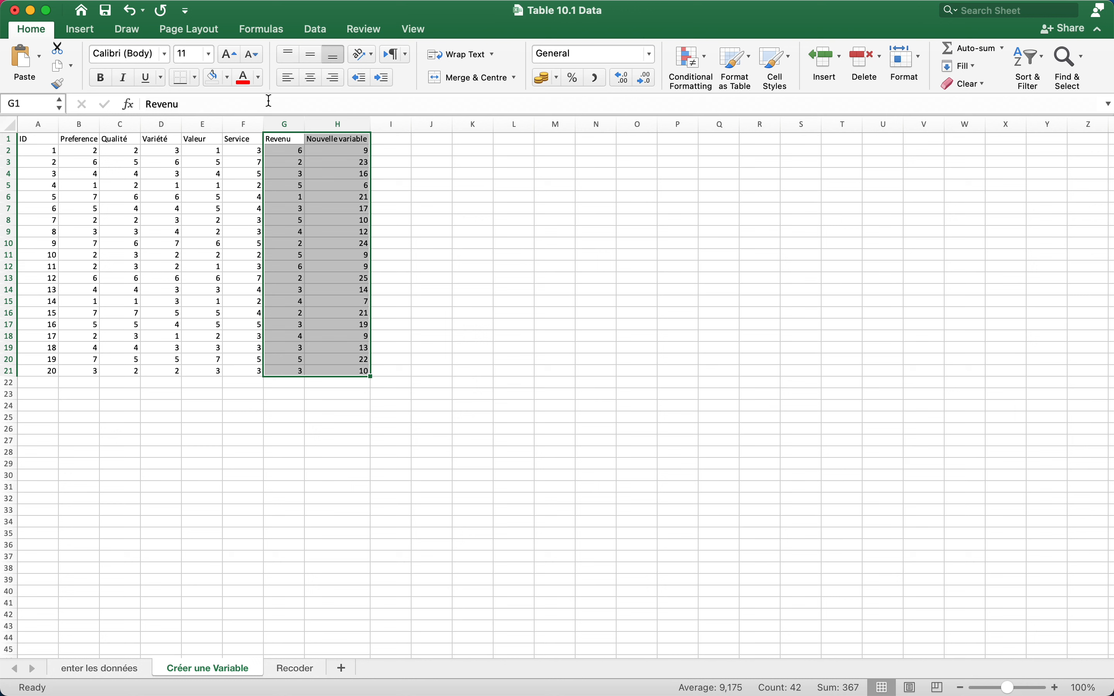
left_click(260, 79)
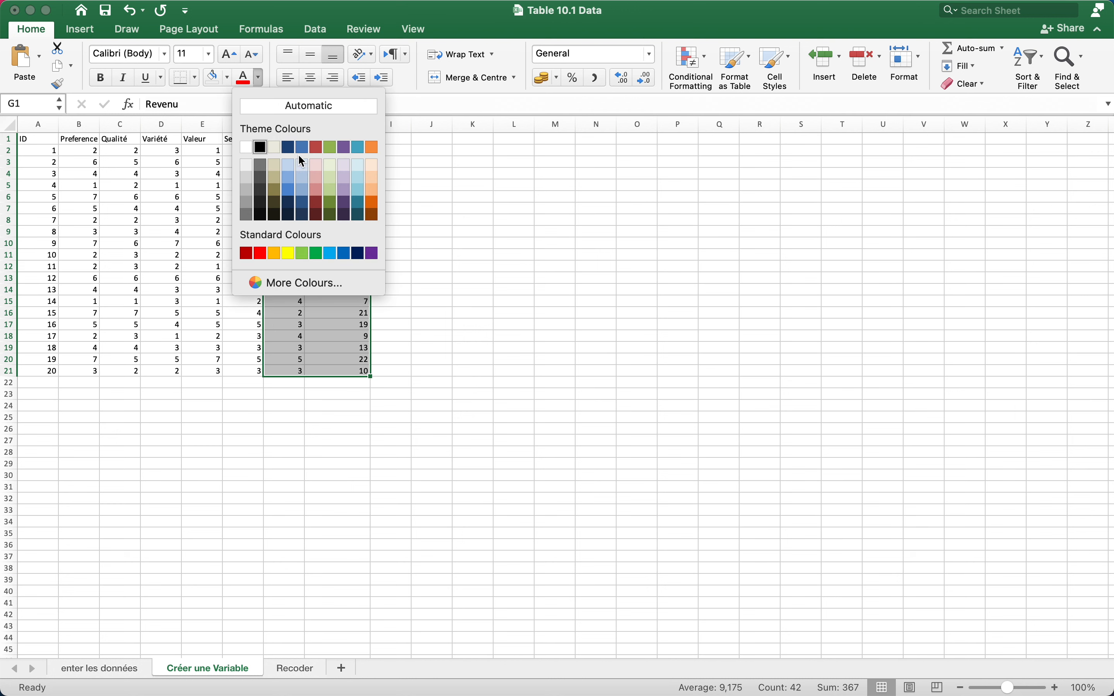
left_click(328, 168)
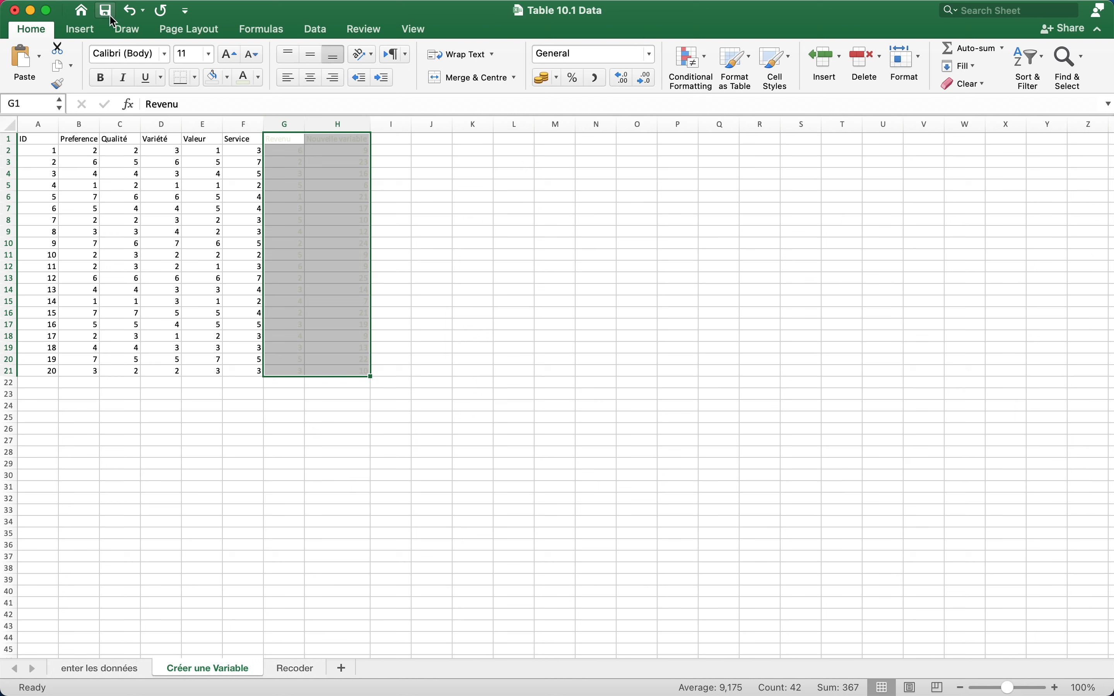
left_click(130, 10)
left_click(259, 78)
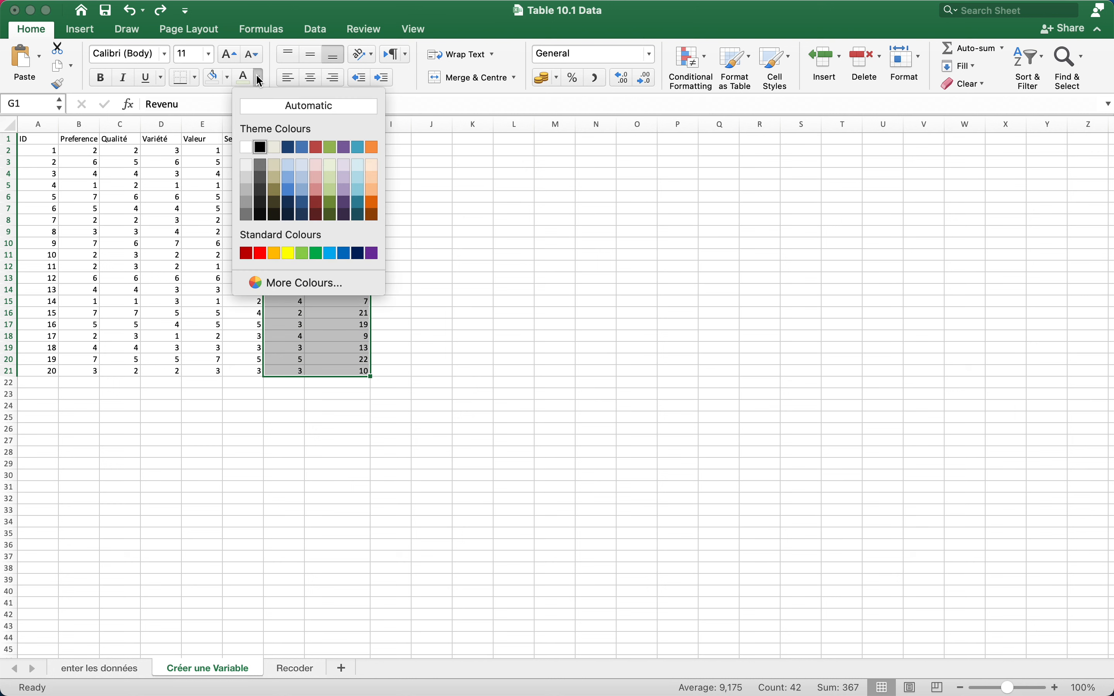
left_click(331, 167)
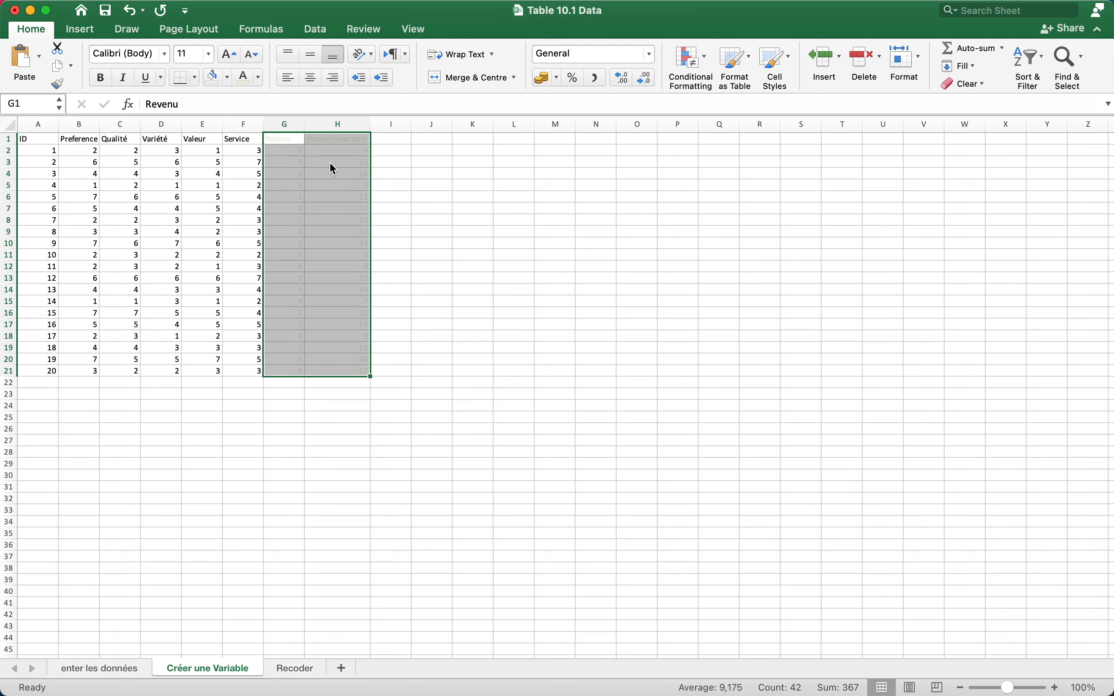
left_click(132, 13)
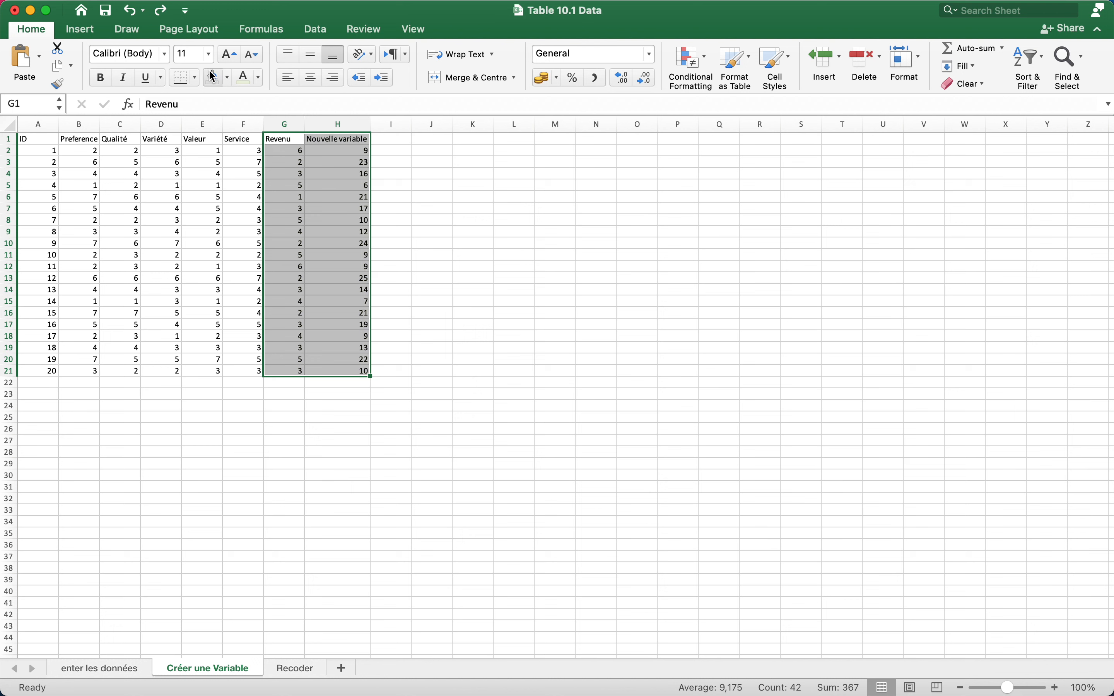
Step: Fill the Revenu and Nouvelle variable columns, G1:H21, with the lightest green theme colour
left_click(227, 78)
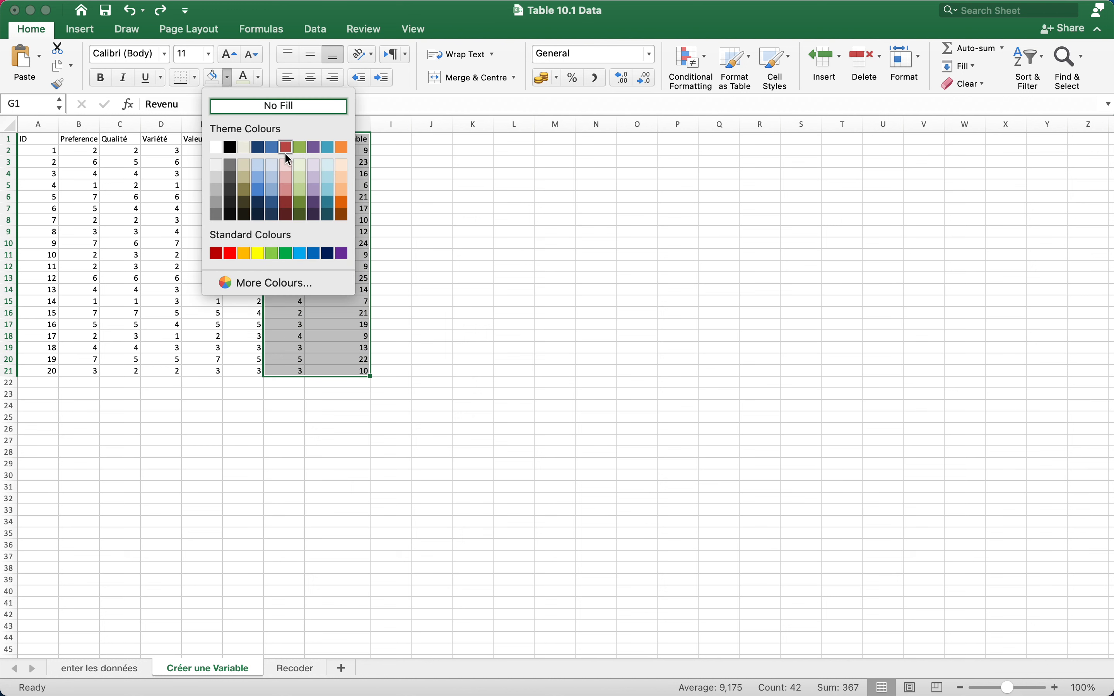
left_click(300, 166)
left_click(491, 228)
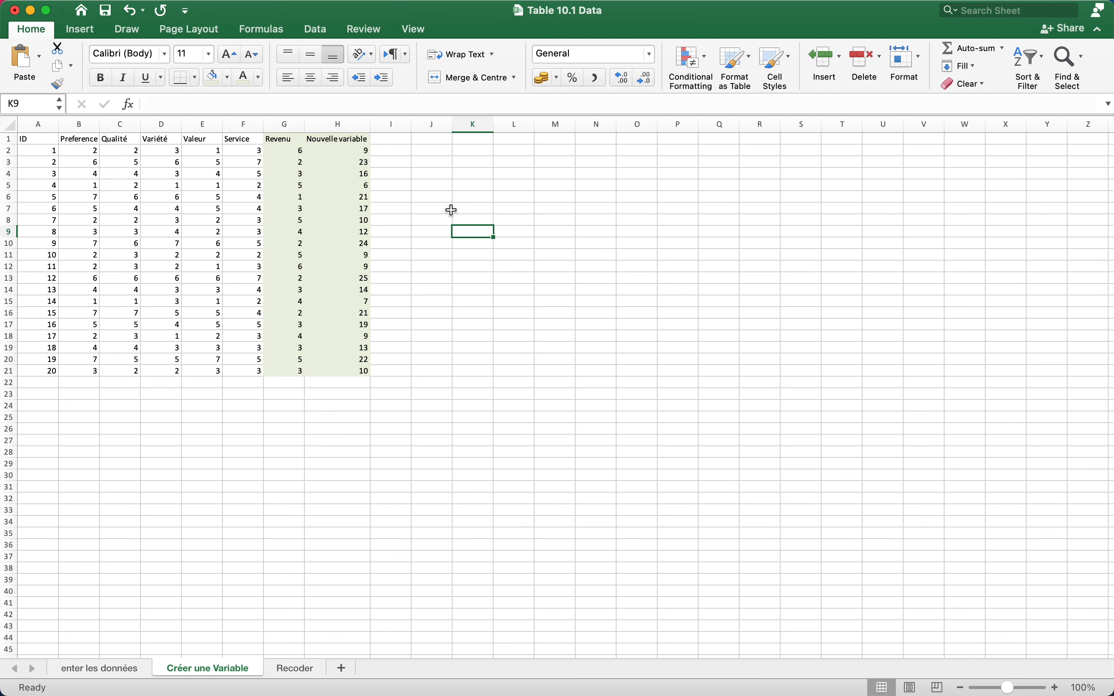
Step: Check the Revenu and Nouvelle variable headings in G1 and H1, and undo the green fill
left_click(286, 142)
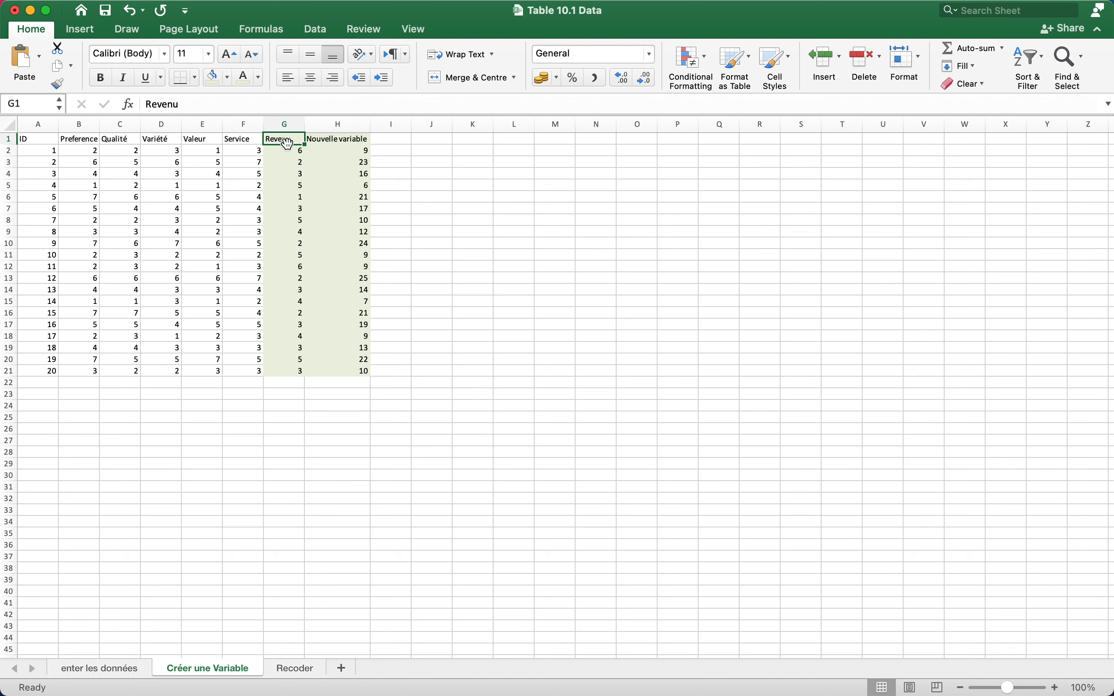
left_click(352, 139)
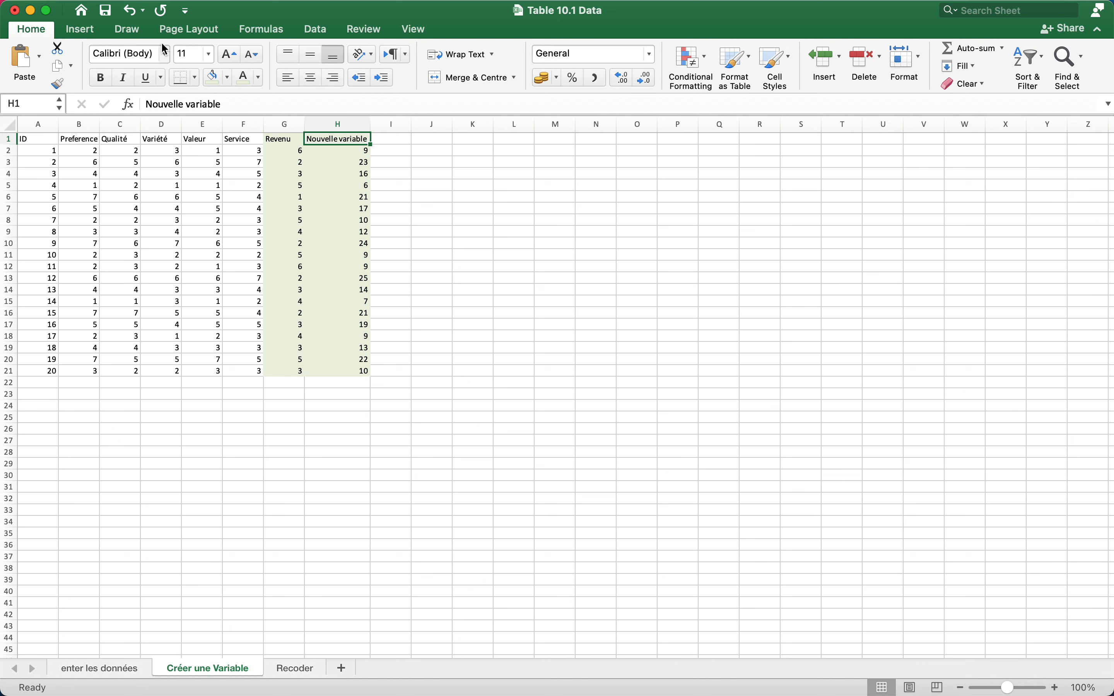
left_click(131, 10)
left_click(227, 488)
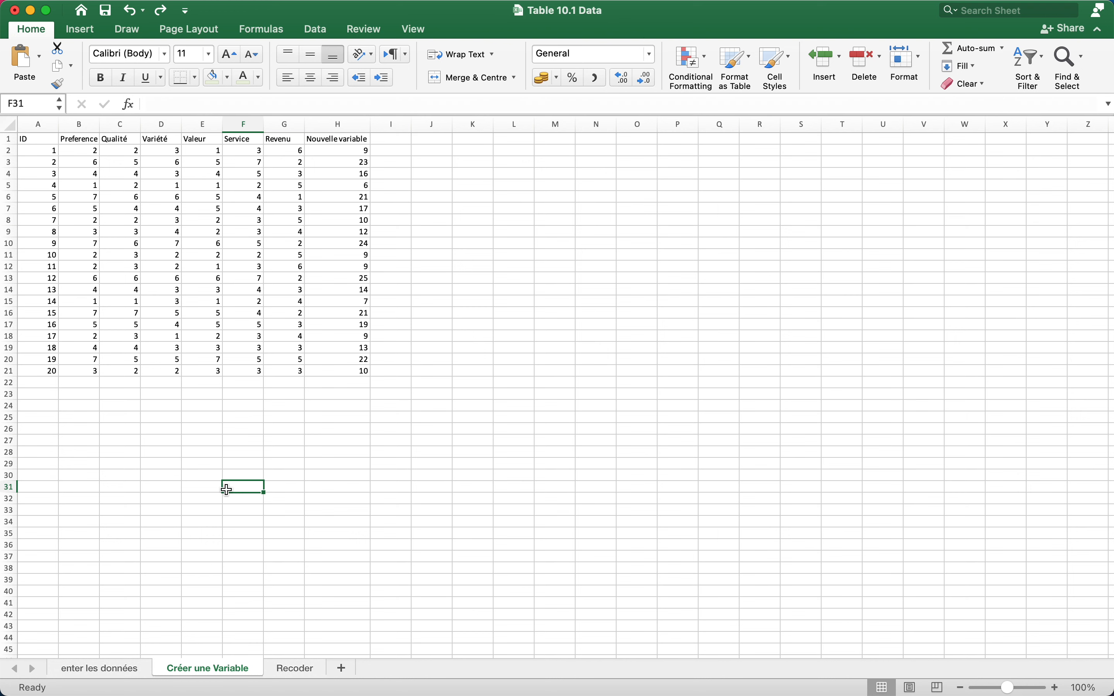
Step: Open the "Recoder" sheet and look at the first respondent's Revenu value in G2
left_click(288, 668)
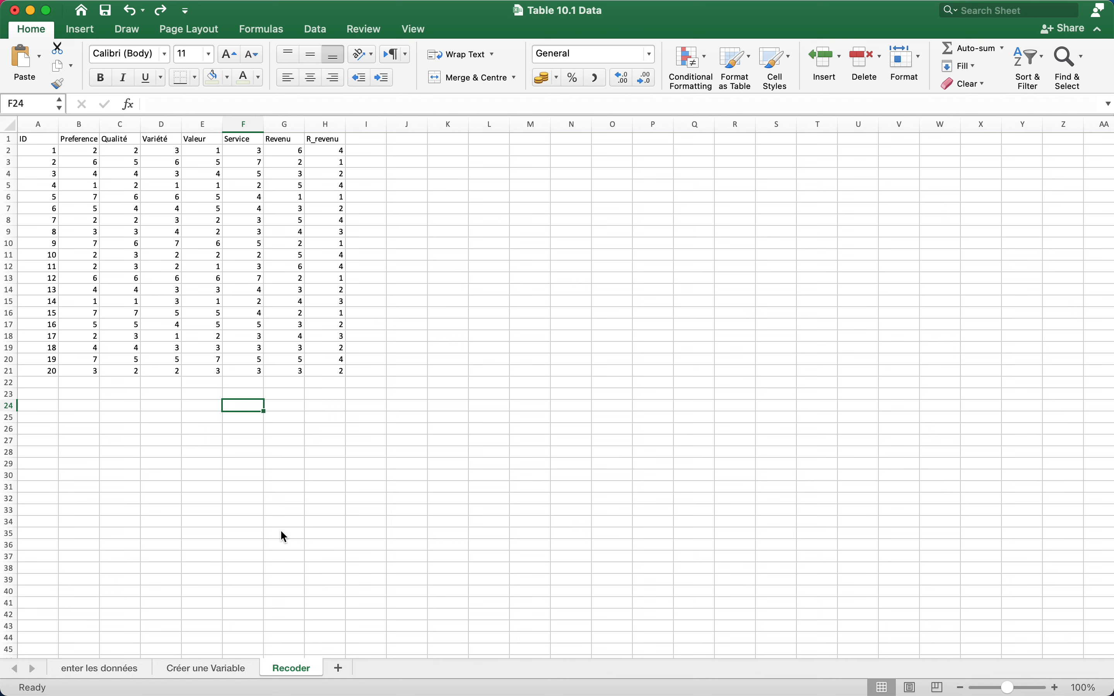
left_click(298, 152)
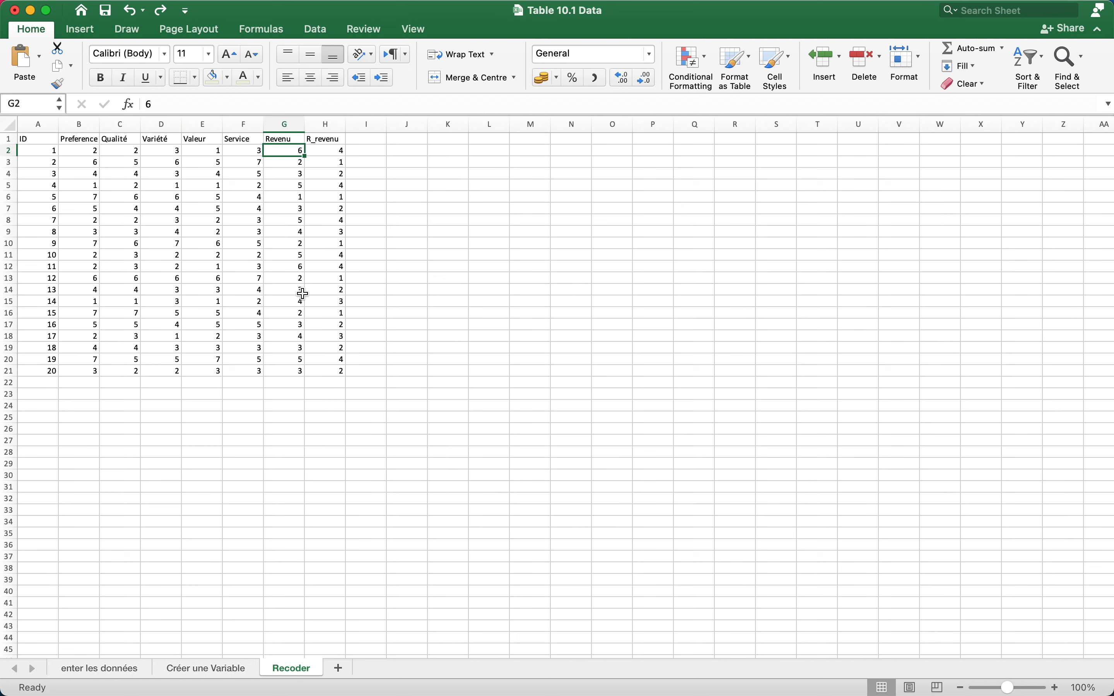
Step: Calculate the maximum of the Revenu column in G22 with the MAX function over G1:G21
left_click(292, 387)
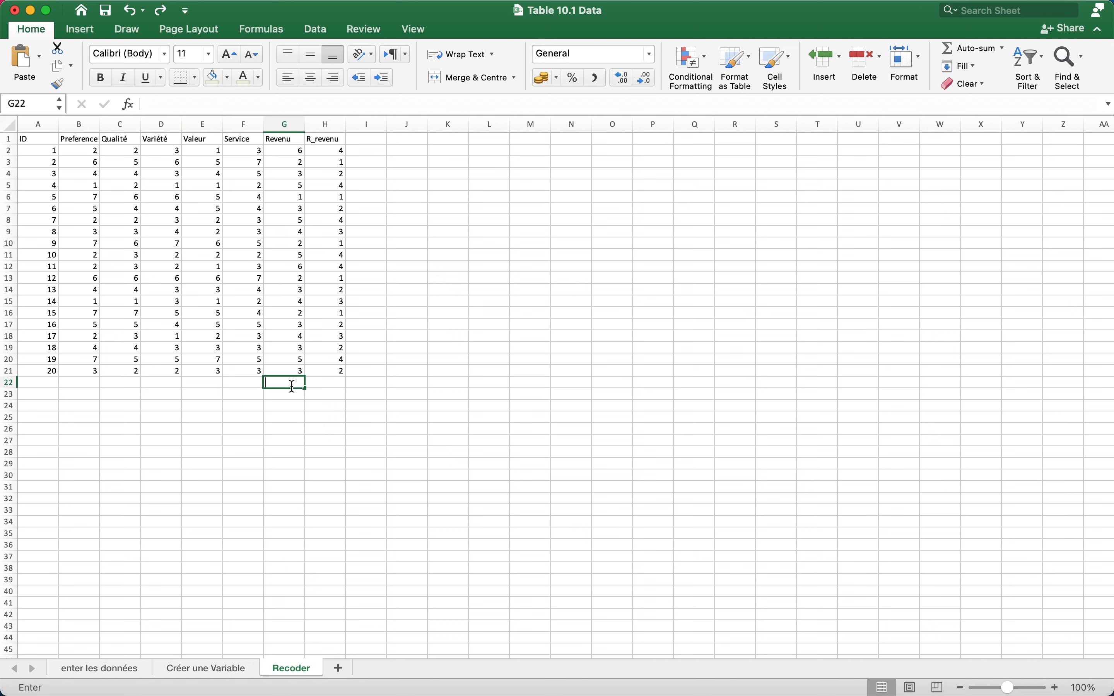
type("=max")
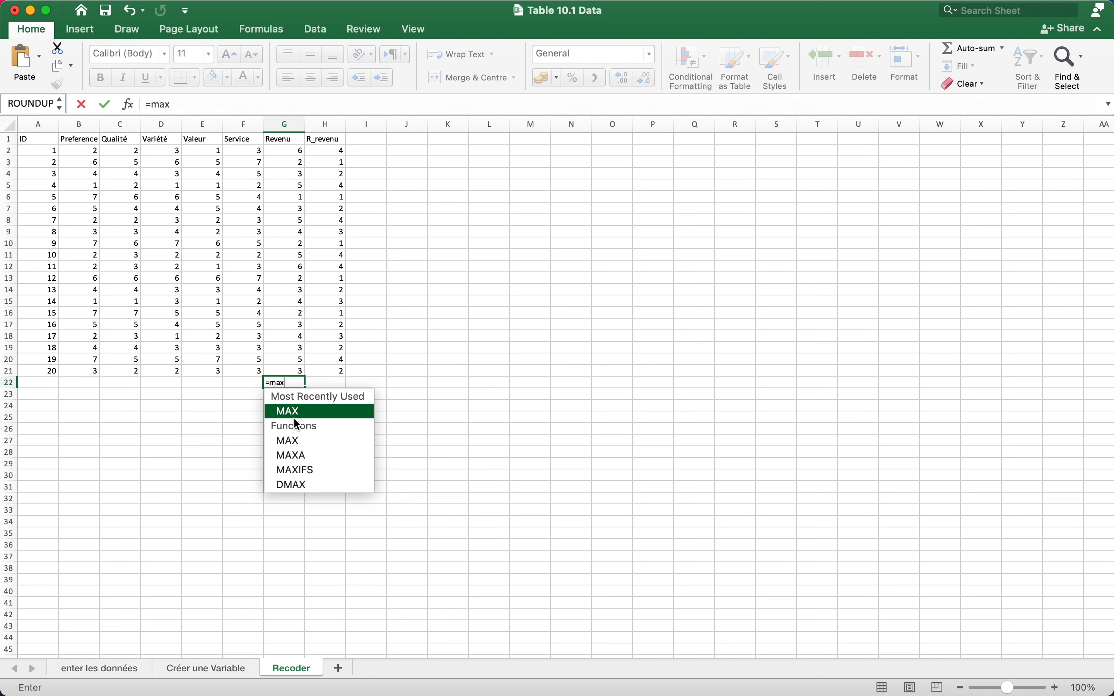
double_click(293, 411)
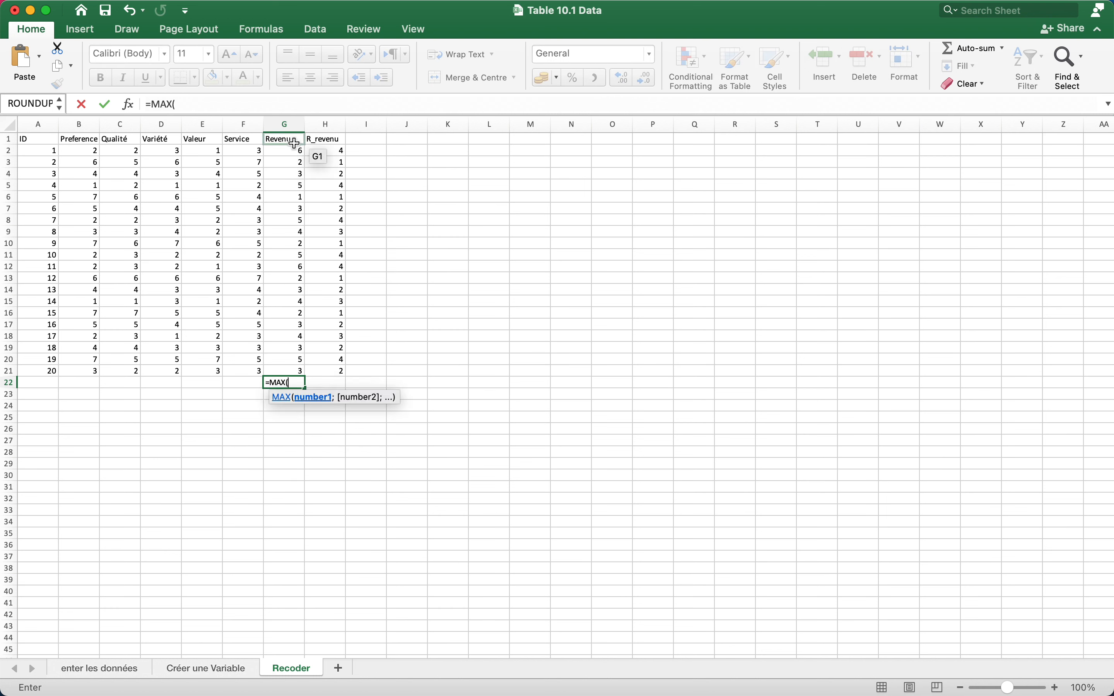
left_click_drag(293, 146, 286, 371)
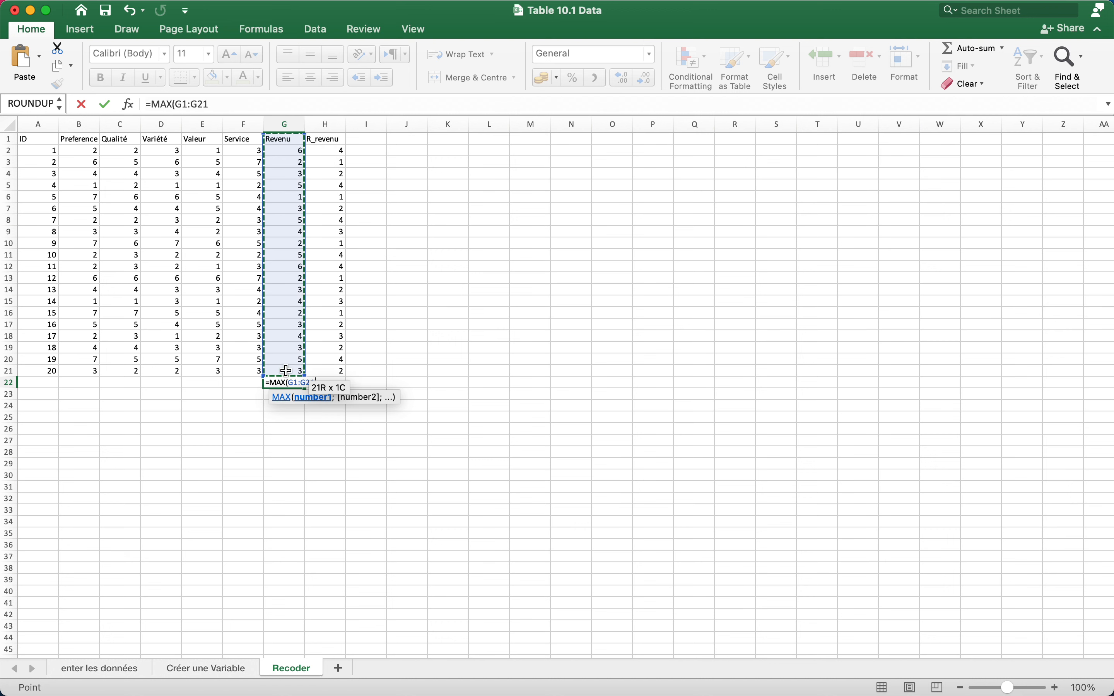
key("Return")
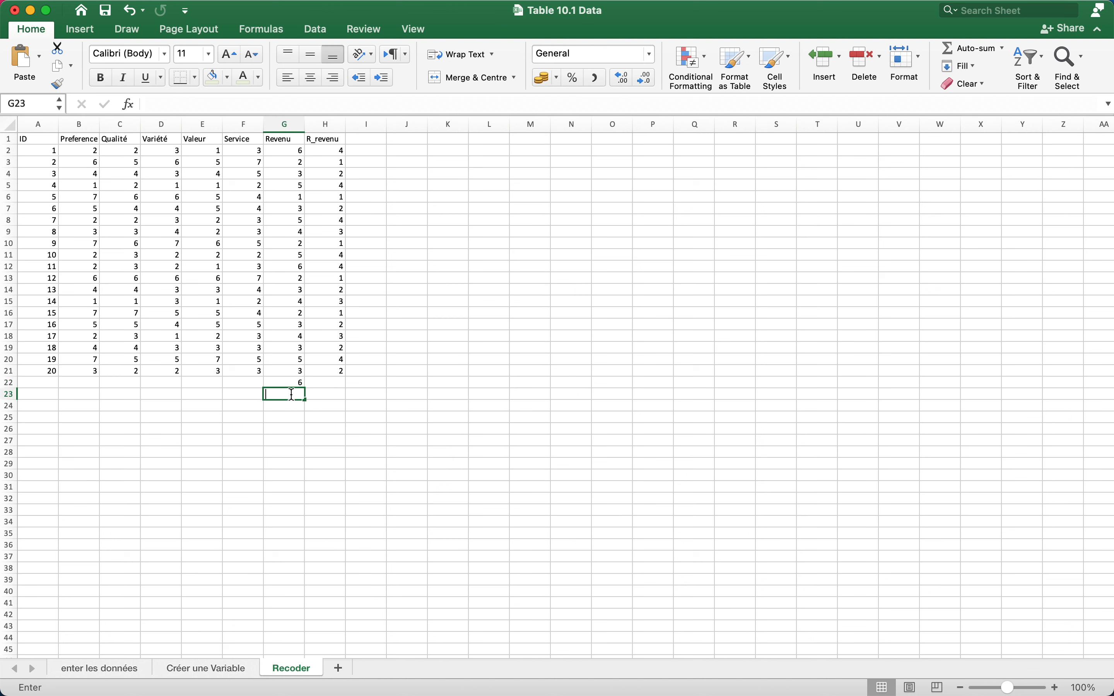
Step: Calculate the minimum of the Revenu column in G23 with the MIN function over G1:G21
type("=mi")
double_click(282, 443)
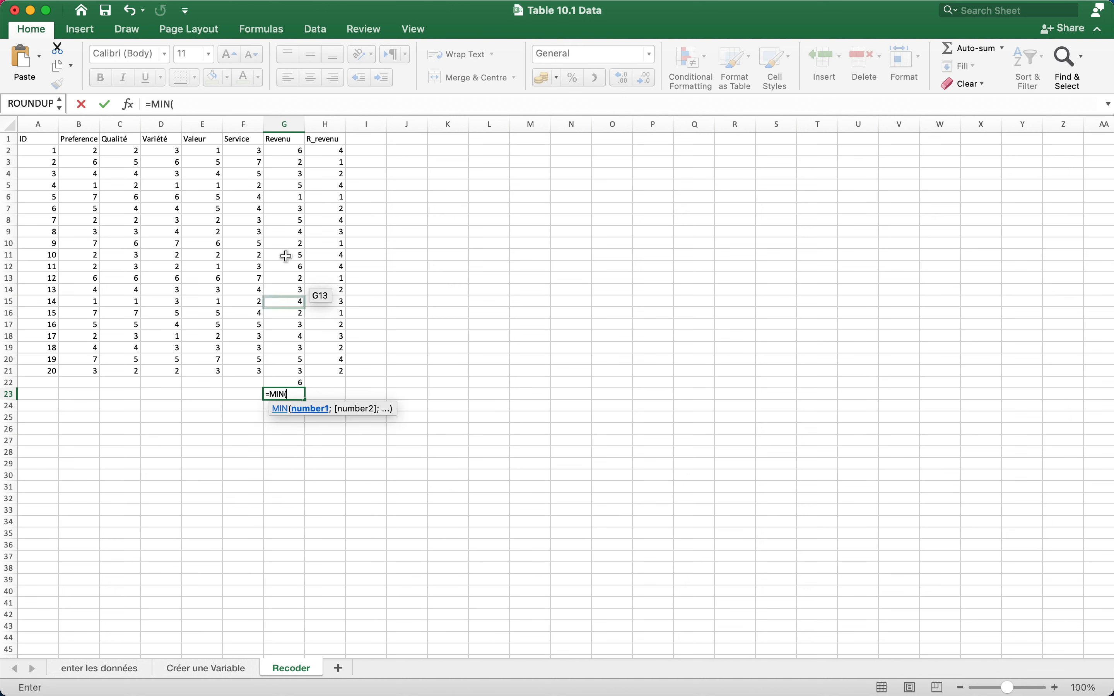
left_click_drag(284, 139, 294, 395)
key("Return")
Step: Compare the MAX and MIN results with the Revenu values in G2 and G12, and clear both formulas from G22:G23
left_click(294, 395)
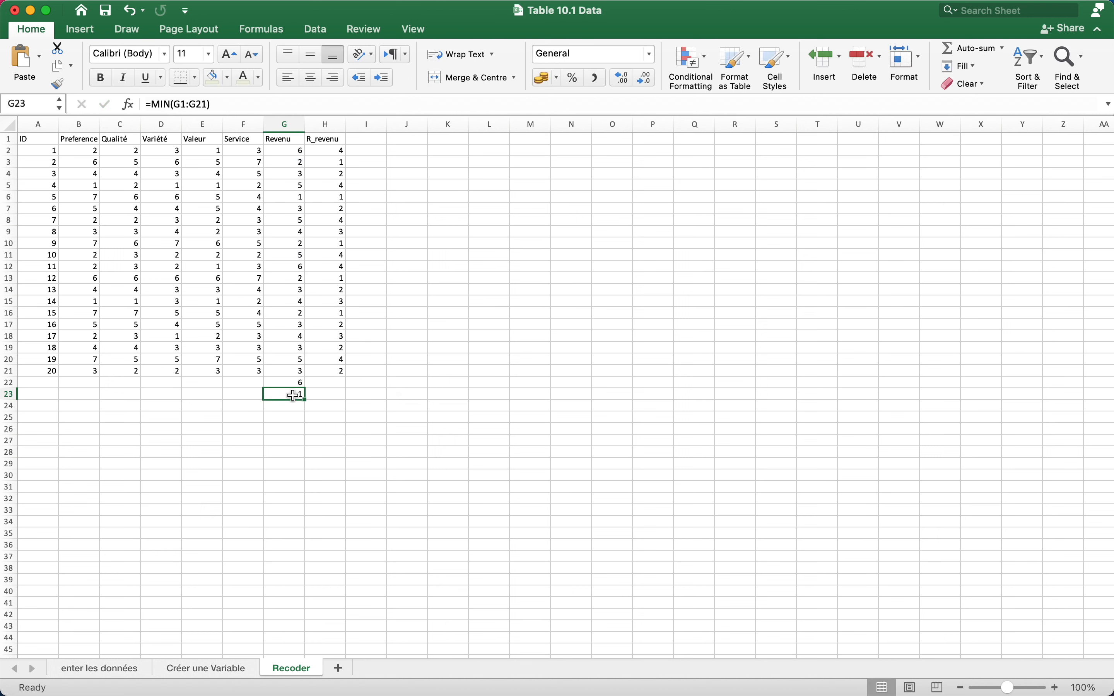
key("Up")
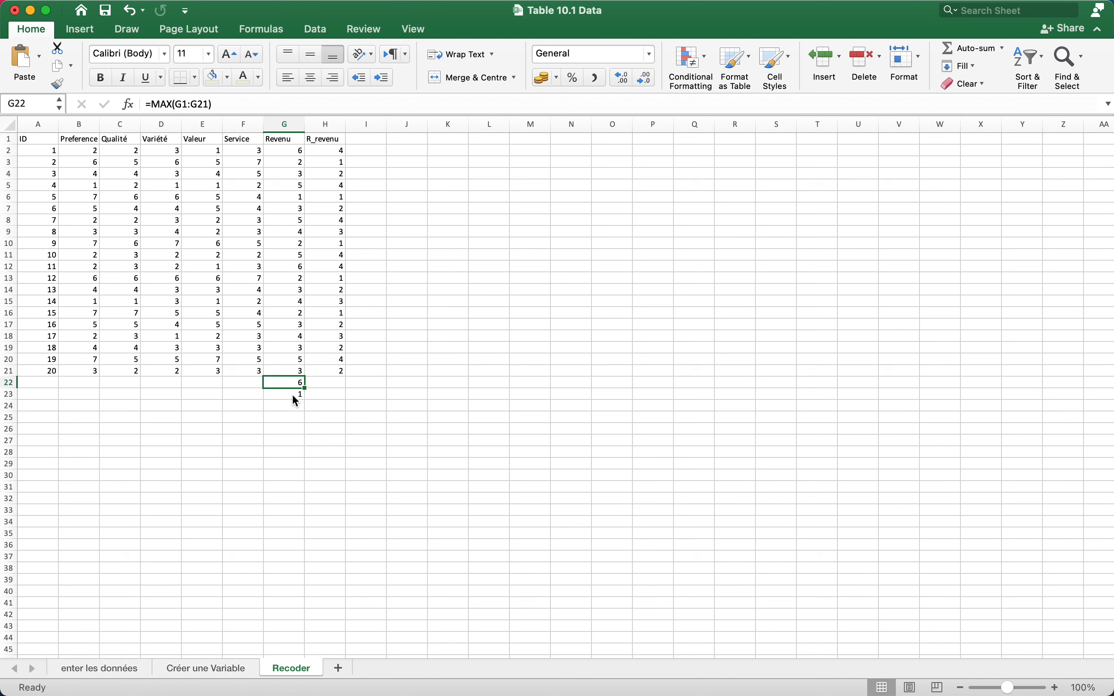
left_click(297, 155)
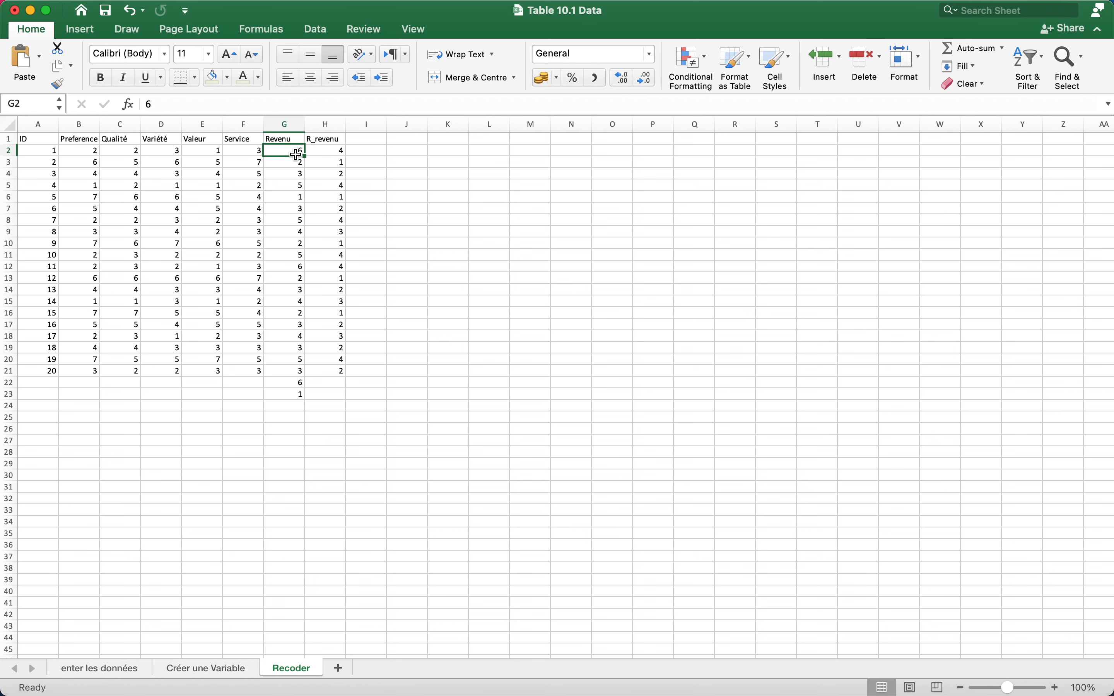
left_click(295, 267)
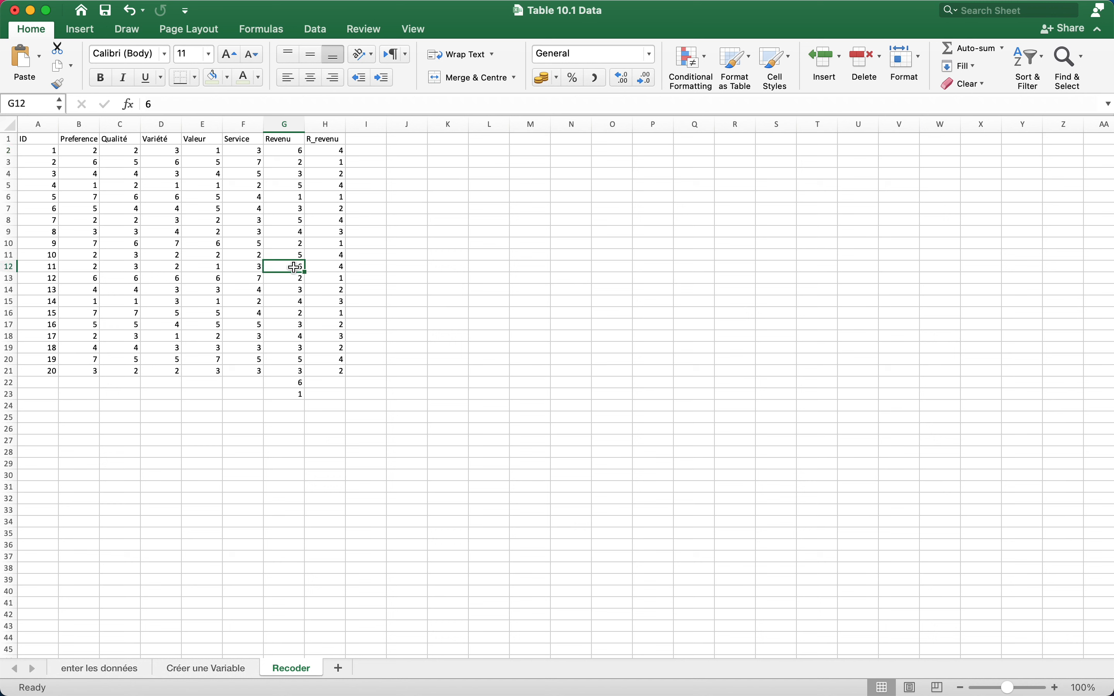
left_click_drag(286, 382, 279, 396)
key("super+z")
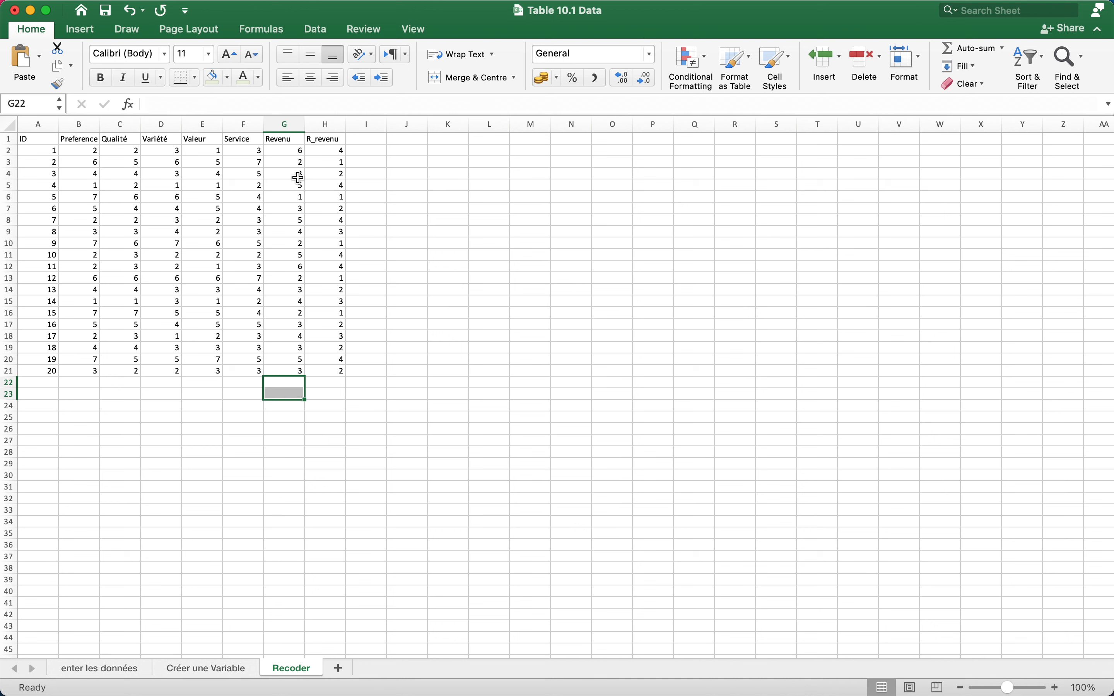
Step: Examine the Revenu codes in G3, G5, G8, G11 and G20 and the column heading in G1
left_click(291, 158)
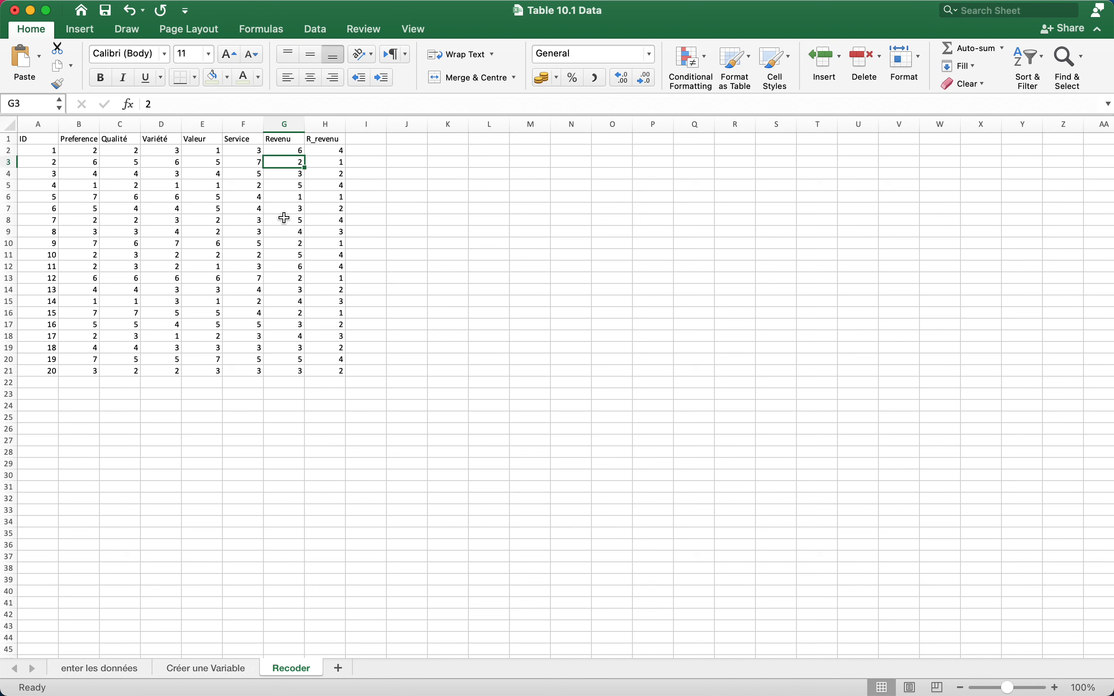
left_click(287, 187)
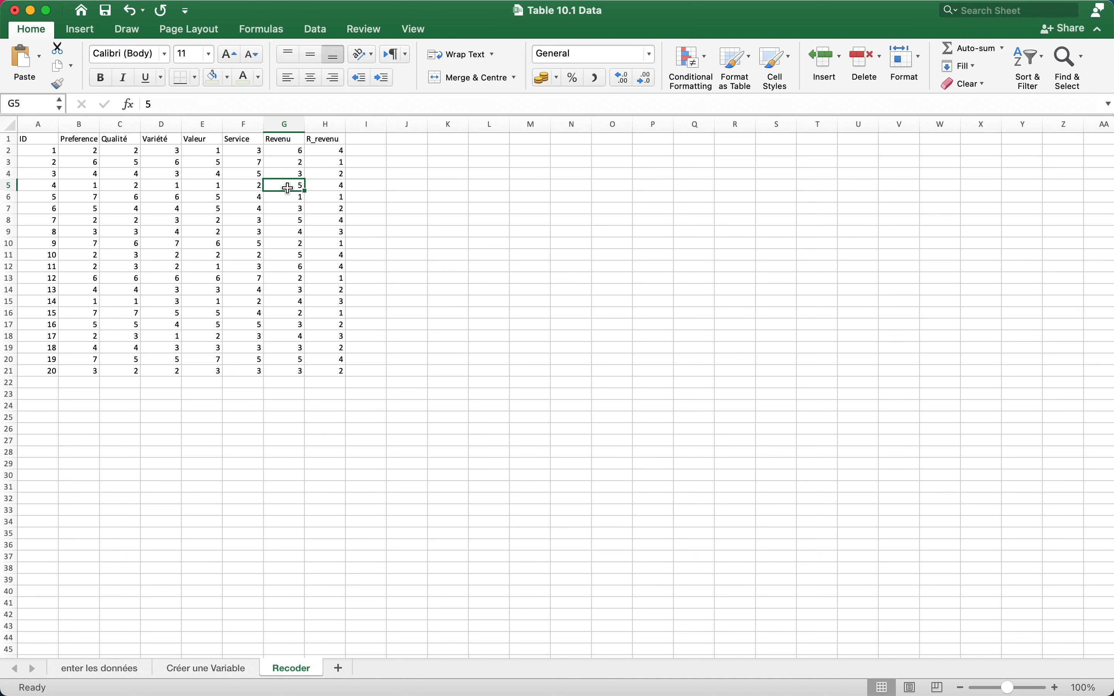
left_click(288, 222)
left_click(283, 254)
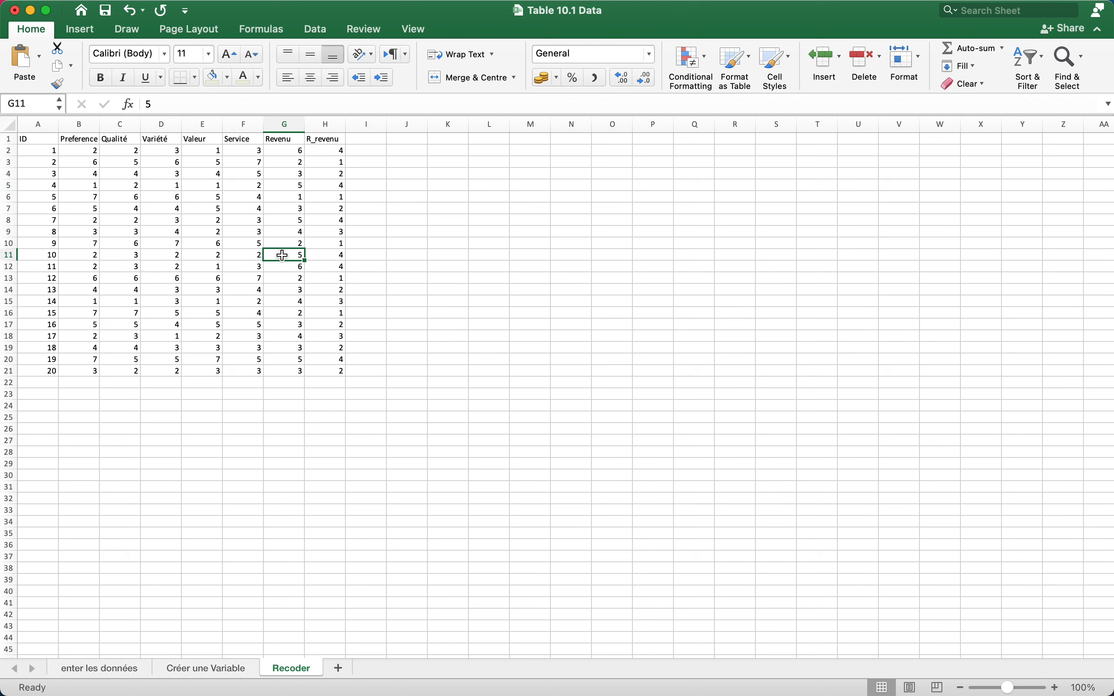
left_click(280, 360)
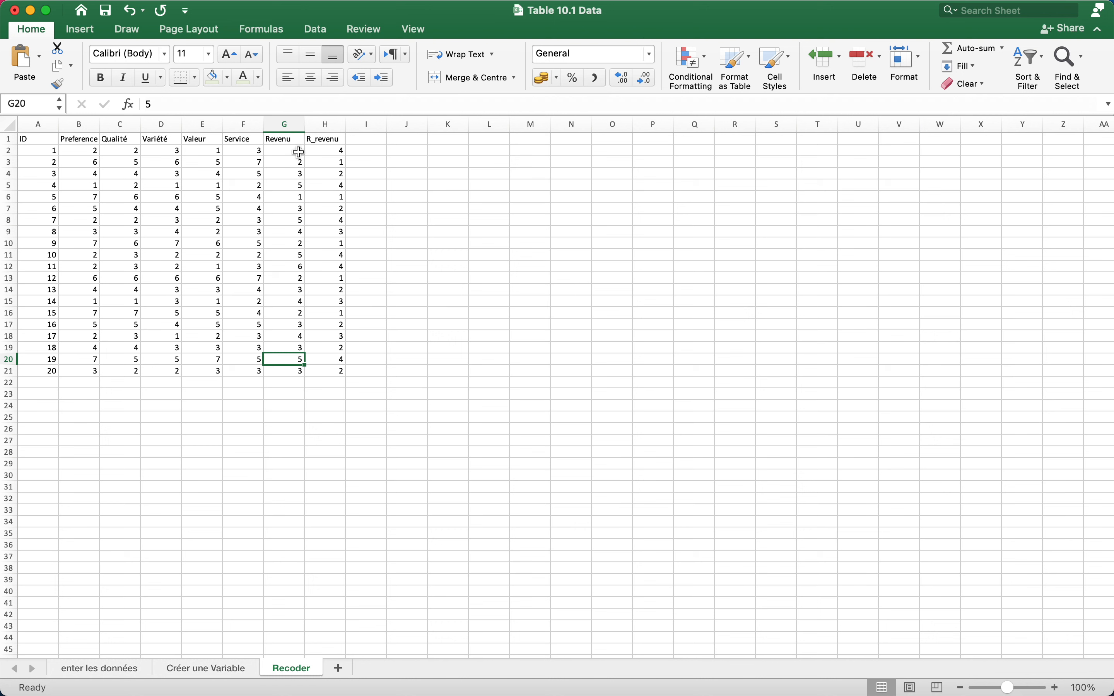
left_click(281, 138)
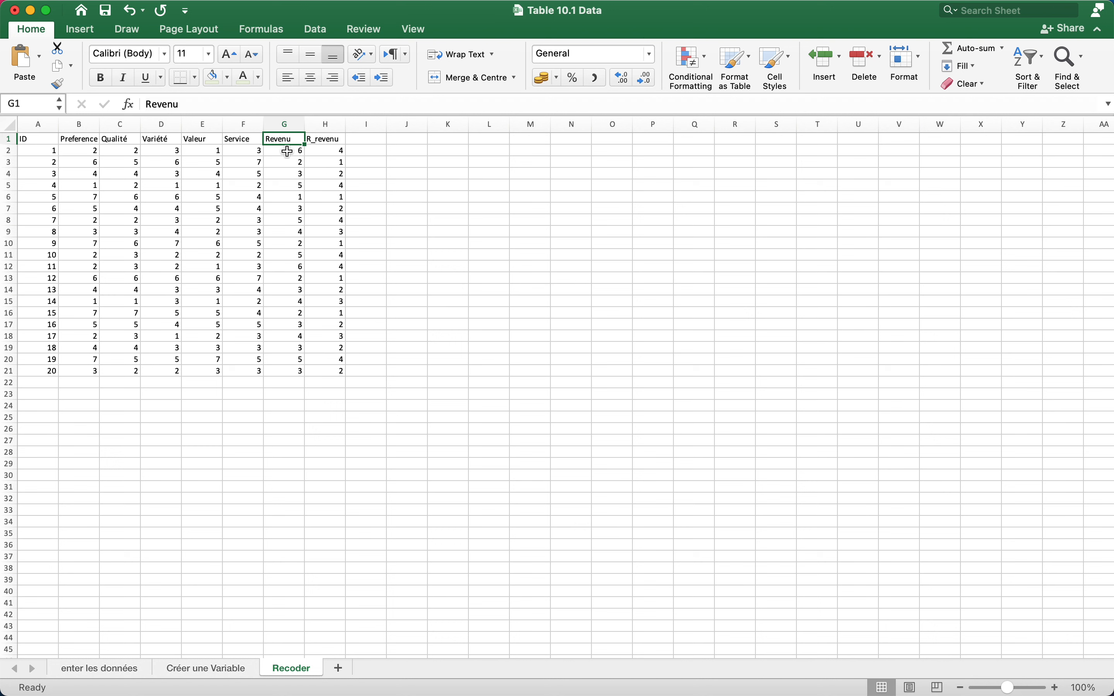
Step: Inspect the nested IF formula in H2 that recodes Revenu into R_revenu, leaving it as it is
left_click(336, 154)
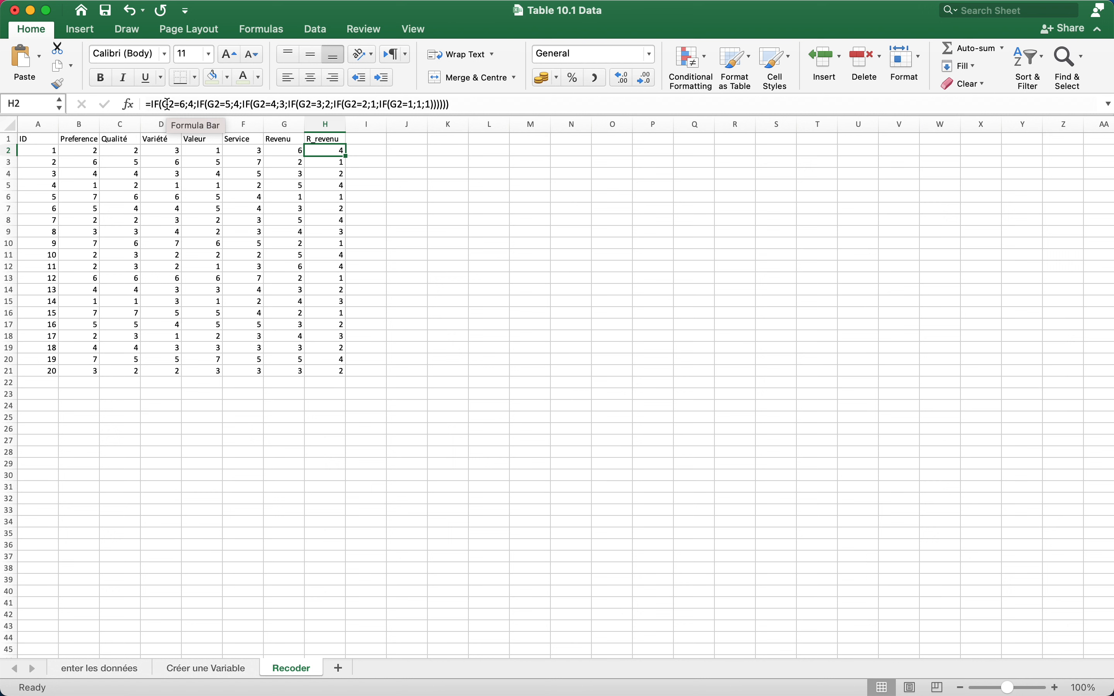
double_click(324, 153)
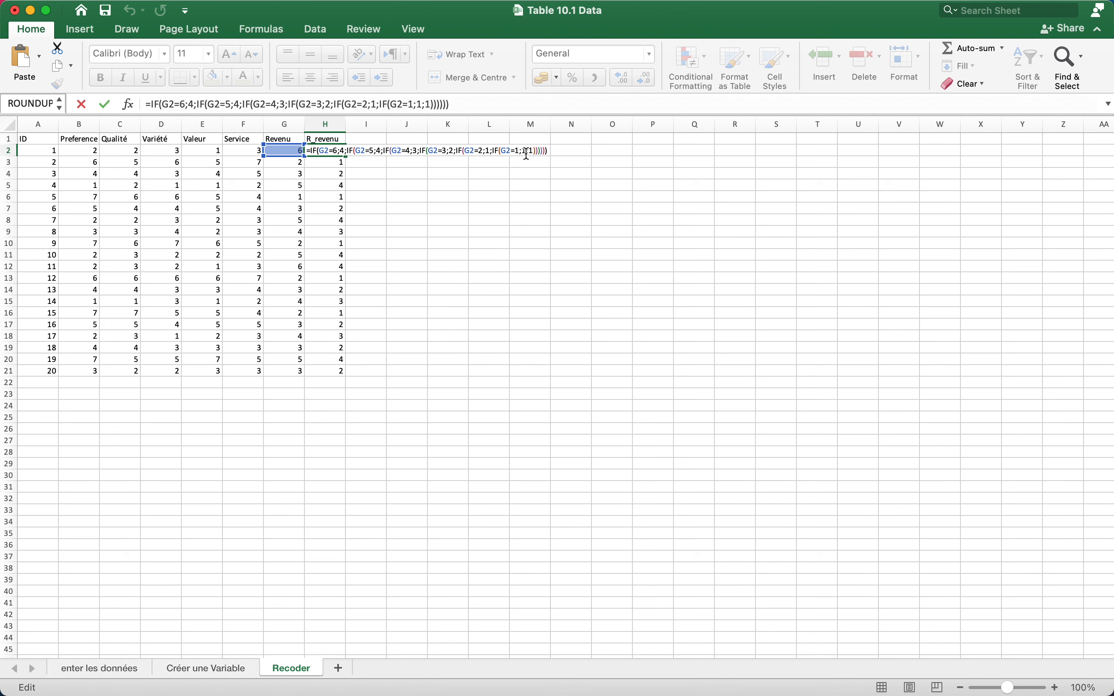
key("Return")
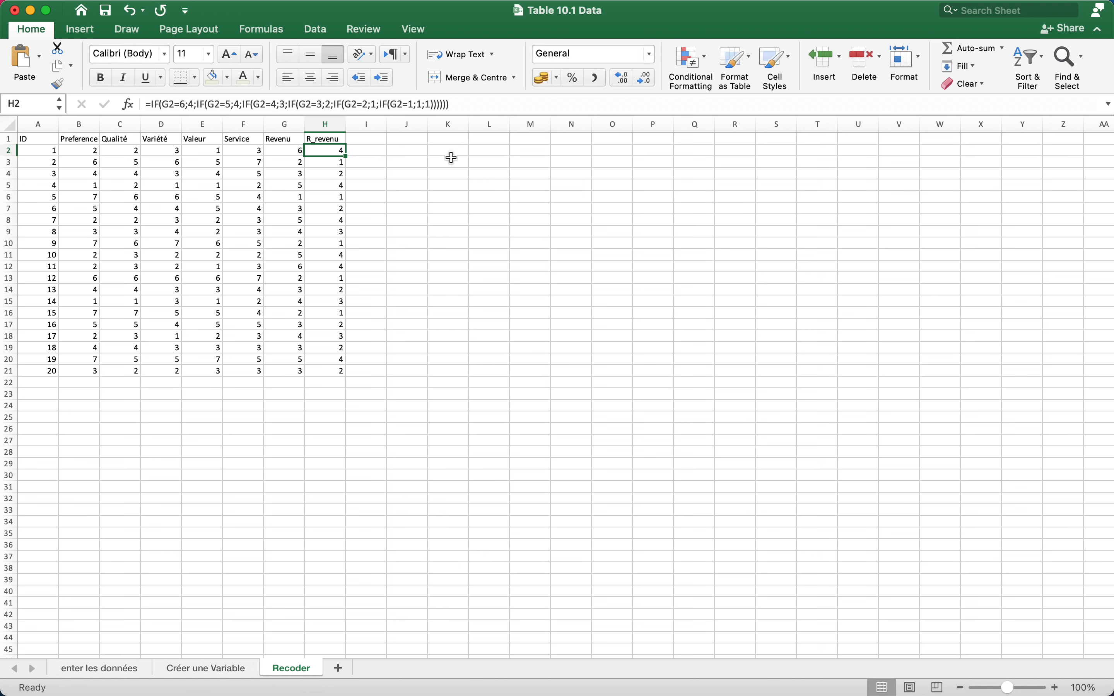
Step: Check the IF function's arguments with a trial formula in I2, cancel it, and reread the nested IF formula in H2
left_click(373, 151)
type("=IF(")
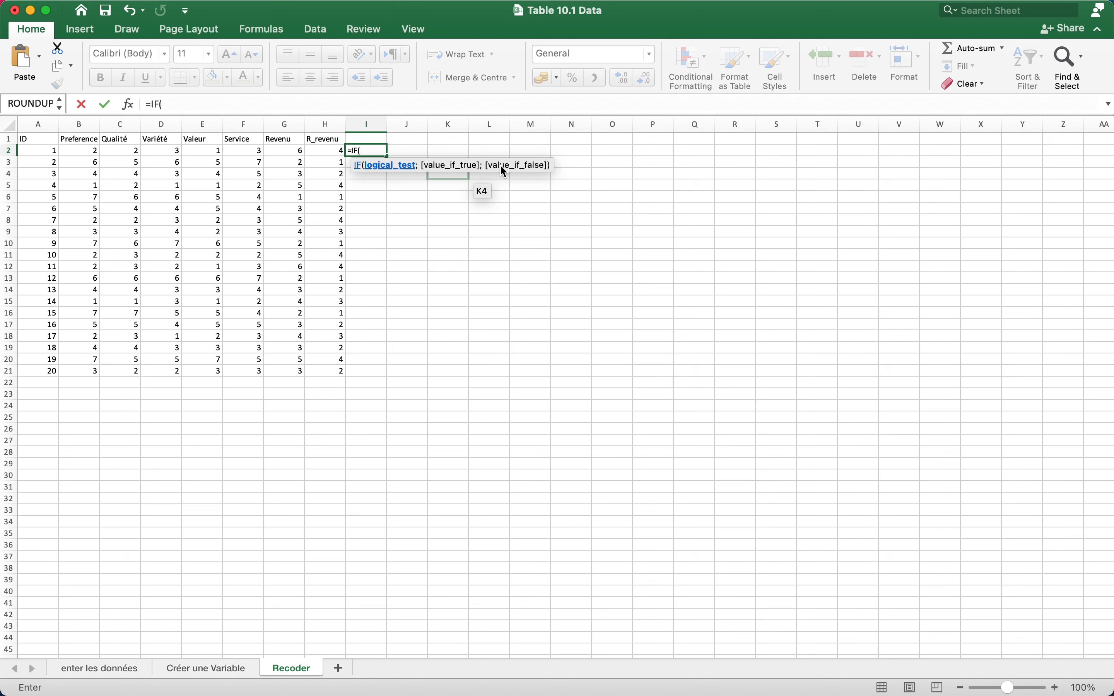
key("Escape")
double_click(329, 150)
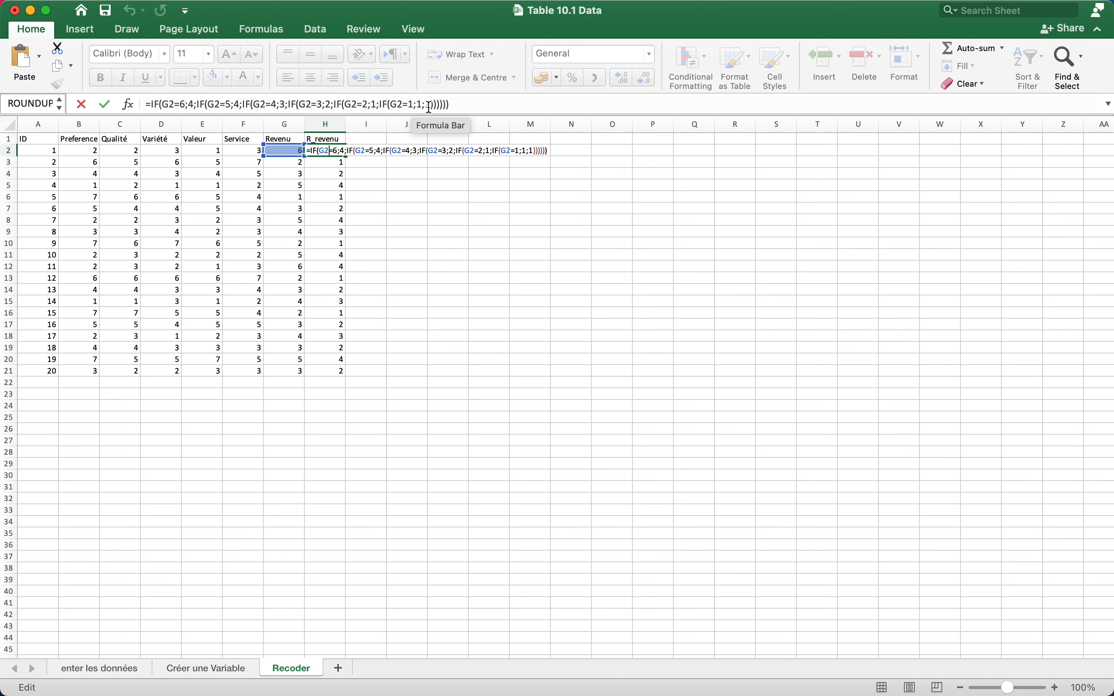
key("Return")
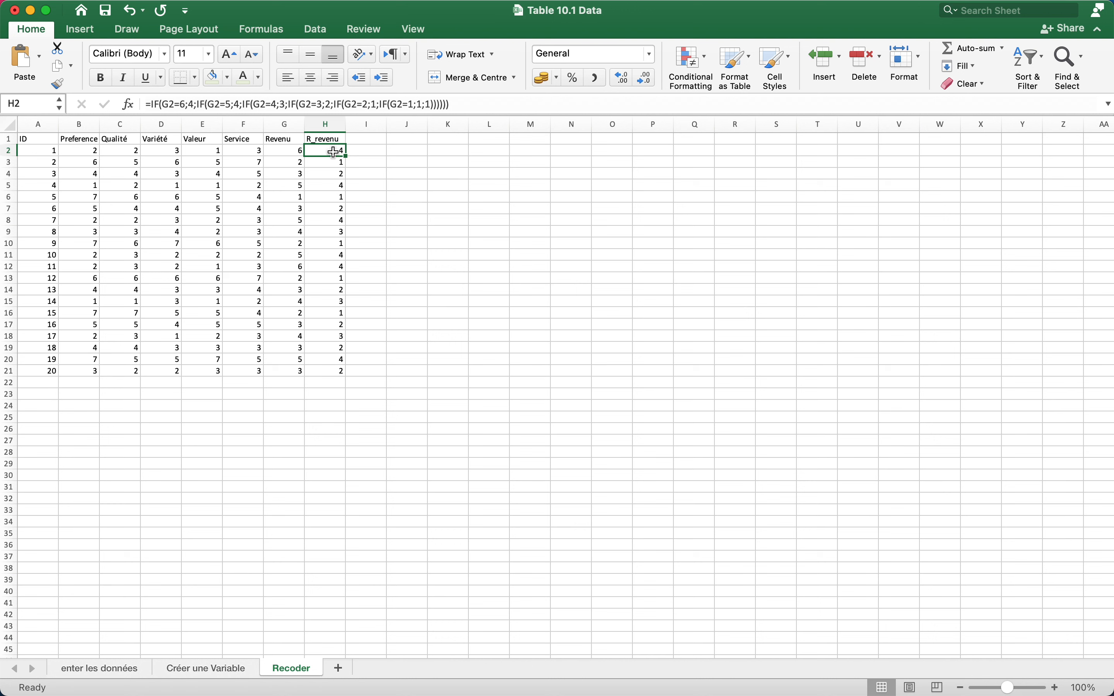
Step: Clear the R_revenu results in H3:H21 and refill them by copying the nested IF formula from H2 down to row 21
left_click_drag(334, 162, 336, 370)
key("Delete")
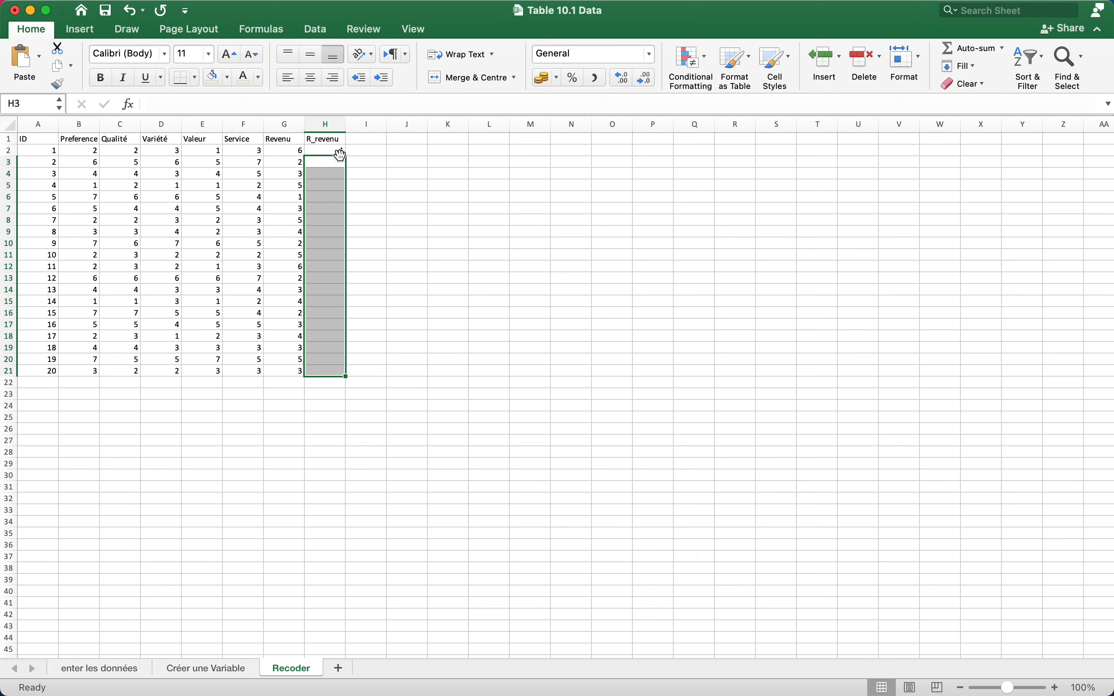
left_click(339, 152)
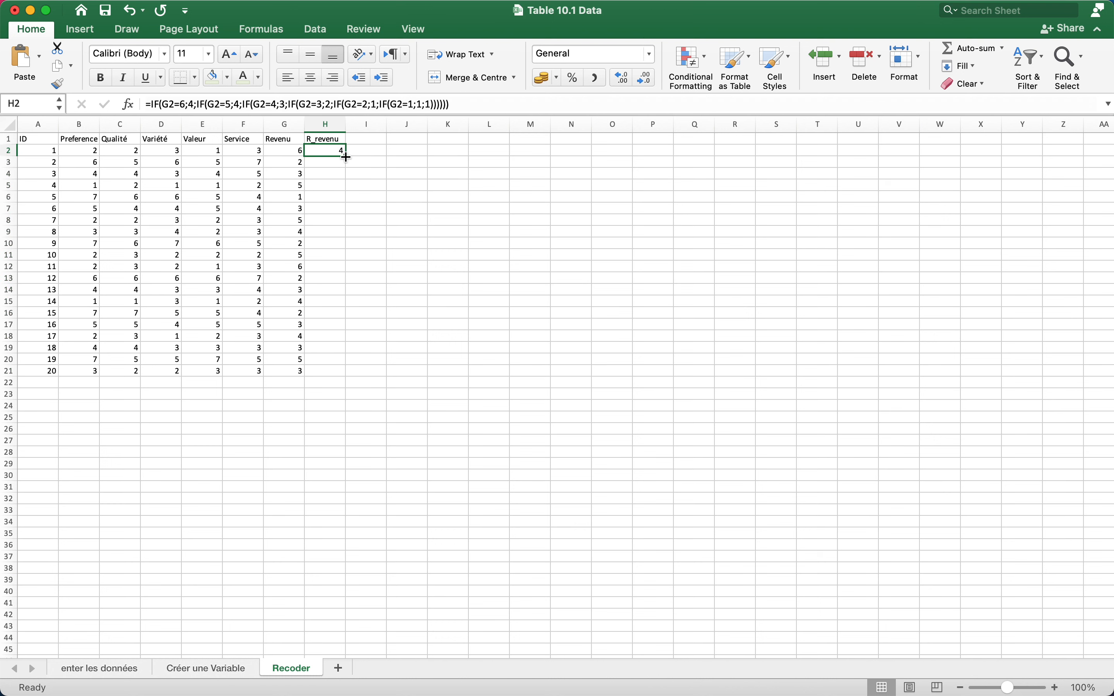
double_click(345, 160)
Step: Inspect the copied nested IF formulas in H3 and H10 to check their row references, leaving both as they are
double_click(335, 164)
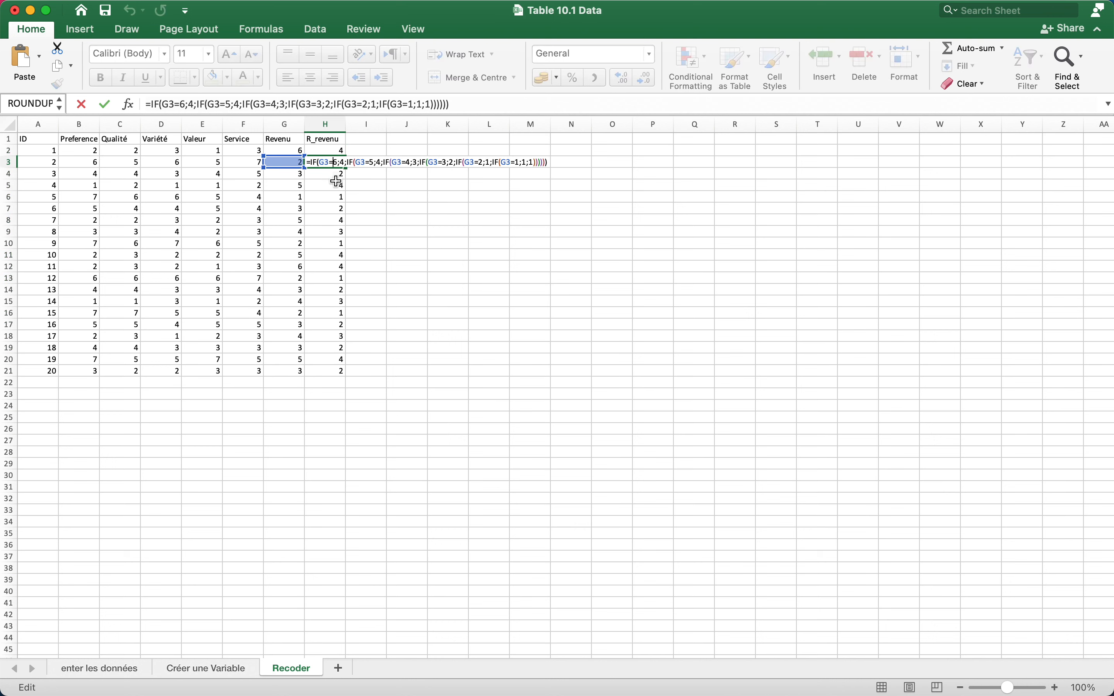
key("Escape")
double_click(335, 244)
key("Escape")
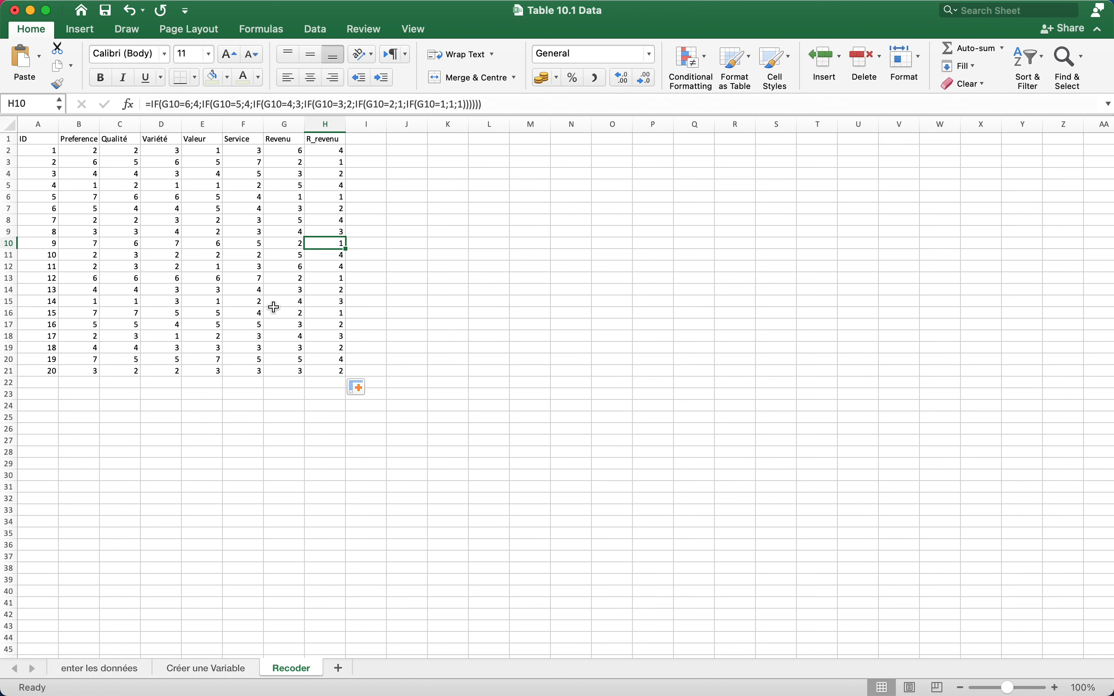
Step: Review the enter les données sheet, and examine the headings in C1:F1 and the sum formula in H2 on Créer une Variable
left_click(104, 671)
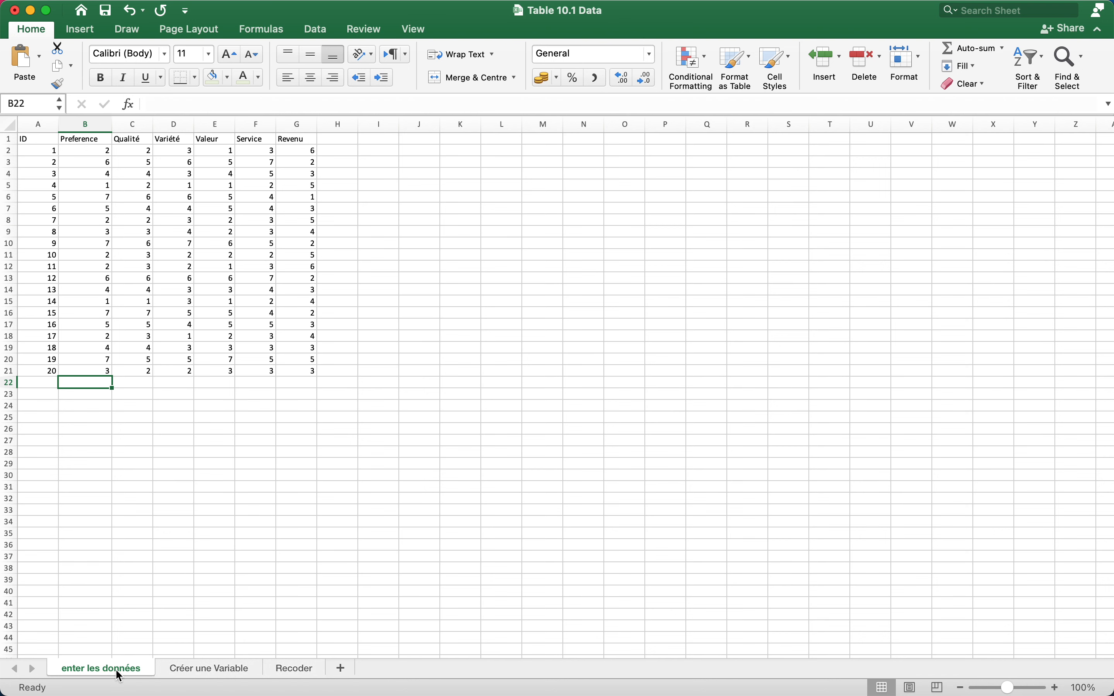
left_click(182, 675)
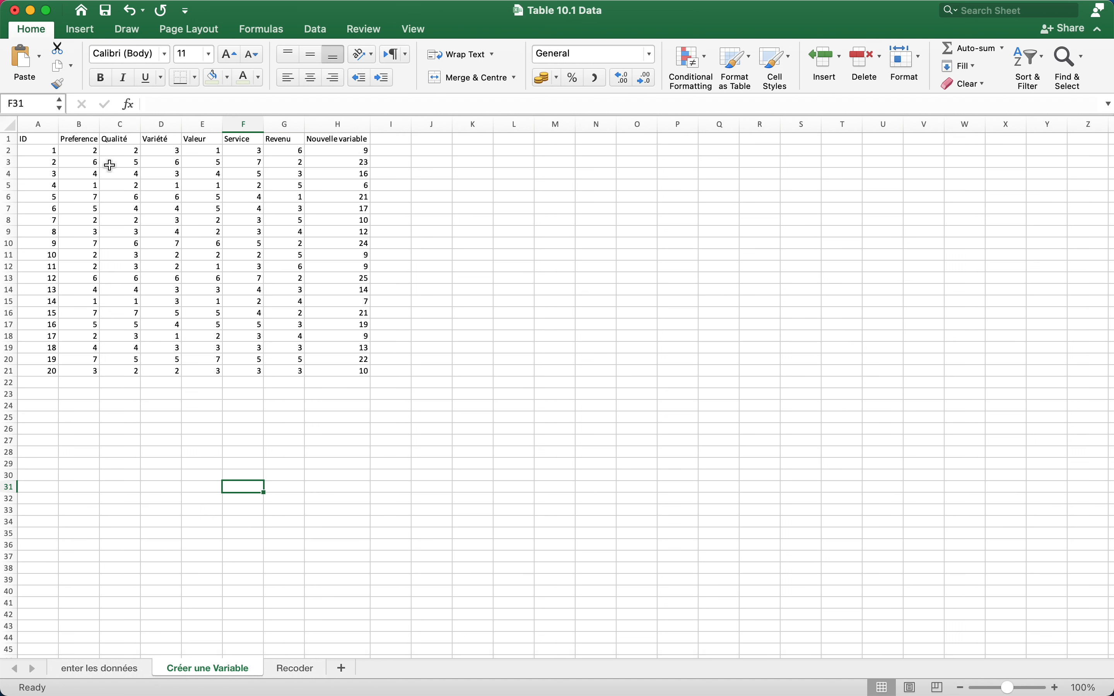
left_click(131, 138)
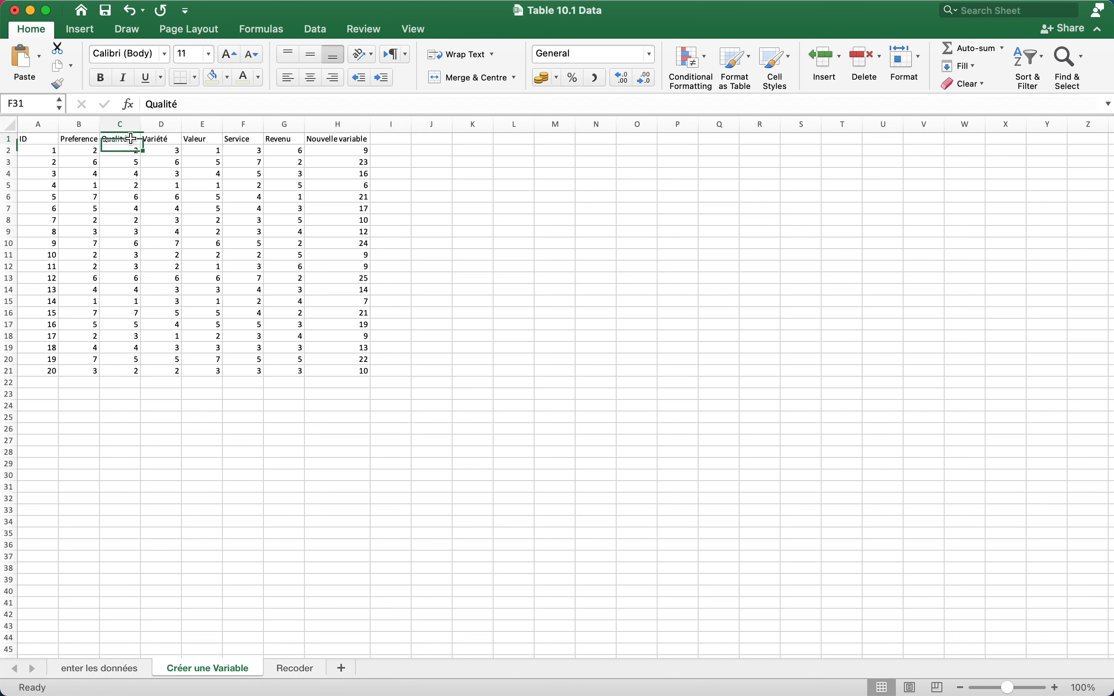
left_click(152, 141)
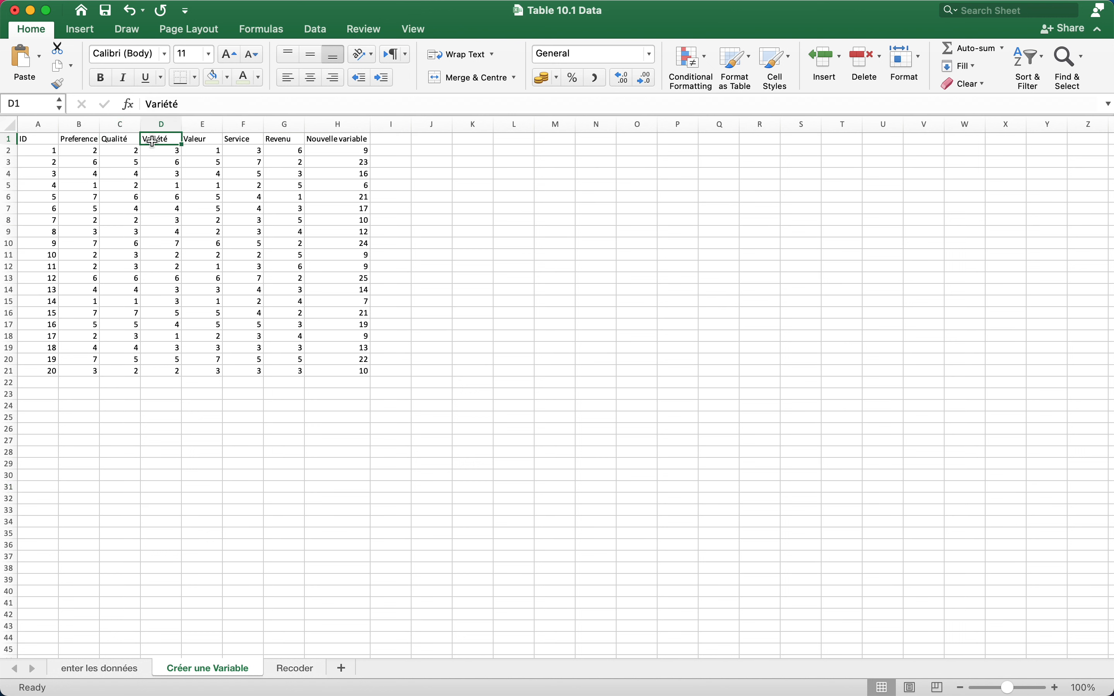
key("Left")
key("Right")
key("Right")
key("Right")
left_click(353, 152)
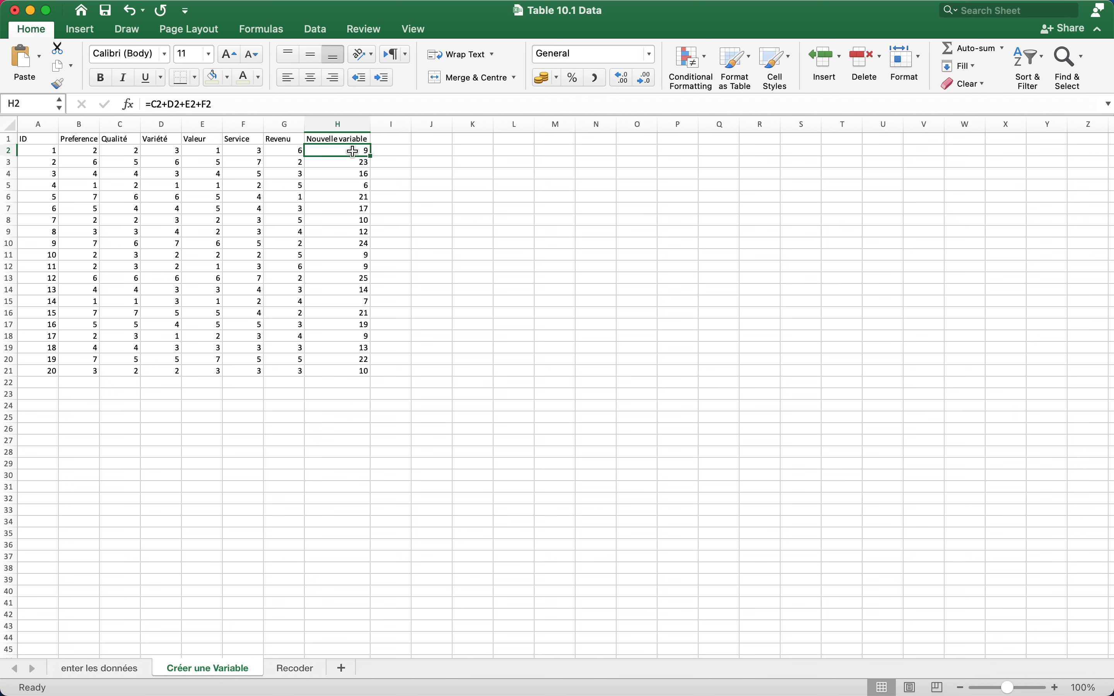
Step: Revisit the recoded data on the Recoder sheet and return to the enter les données sheet
left_click(280, 668)
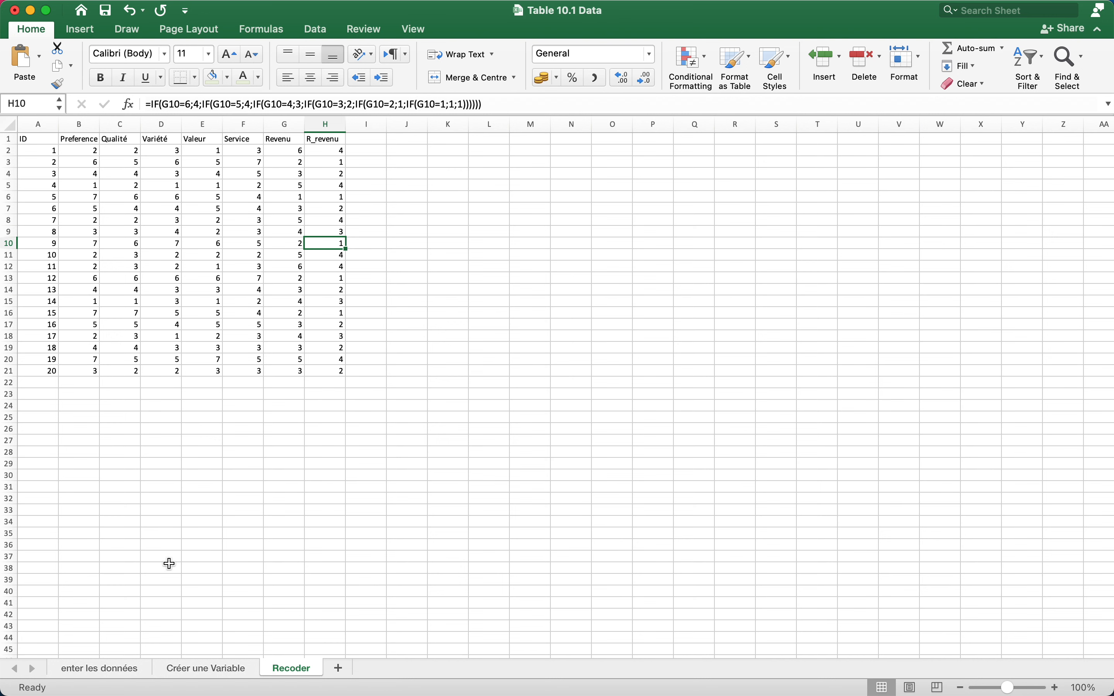
left_click(109, 667)
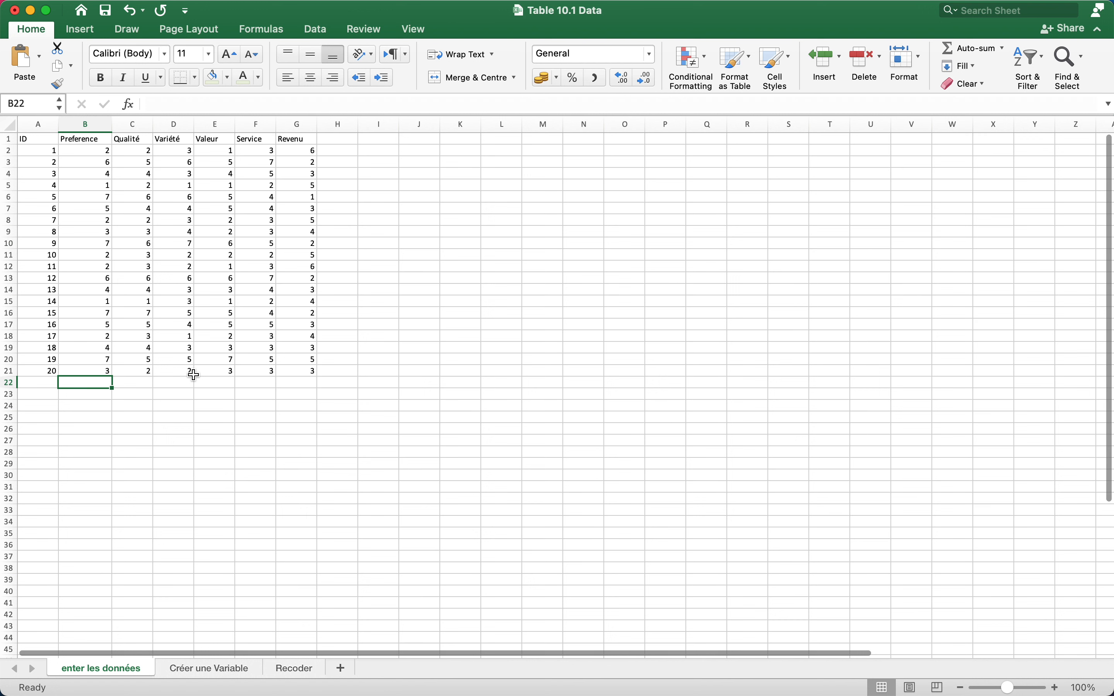